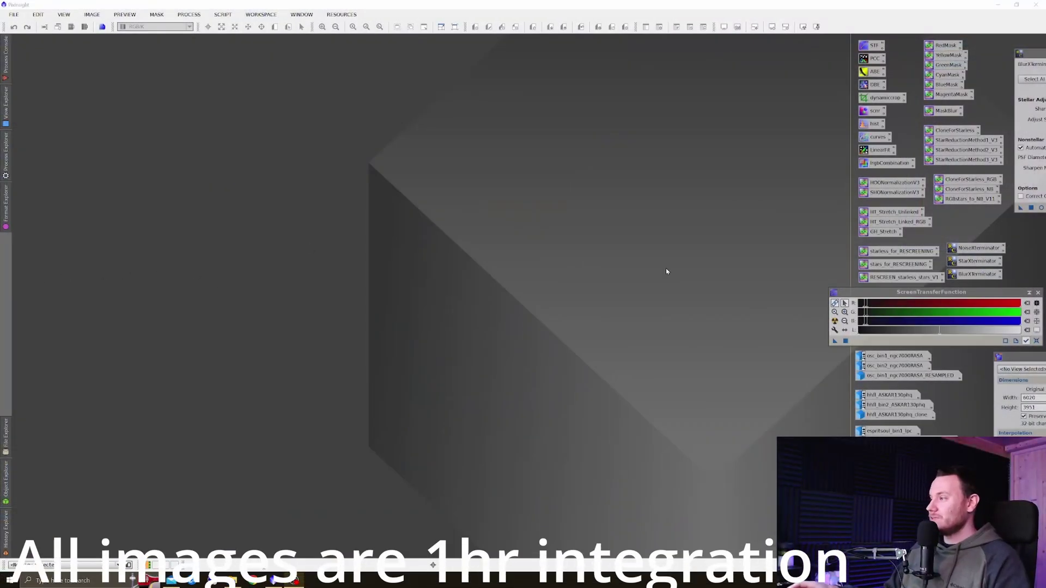
- Restore the ngc7000RASA Bin1, osc_bin2 and RESAMPLED images from their icons as three tiled views
double_click(895, 355)
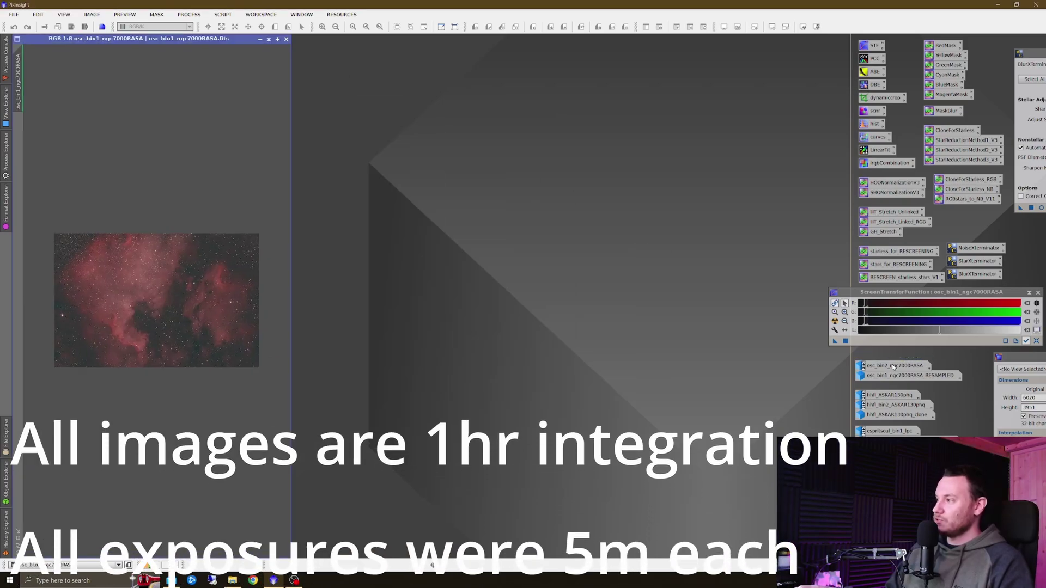
double_click(895, 366)
double_click(896, 375)
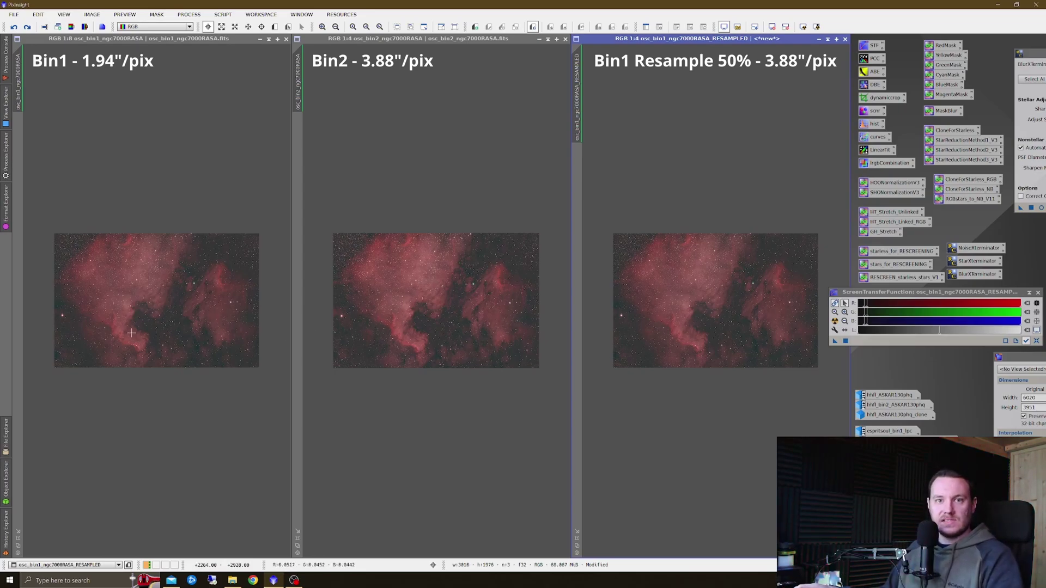
- Zoom into the Bin1 view and sync Bin2 to its close-up region
scroll(126, 343, "up", 7)
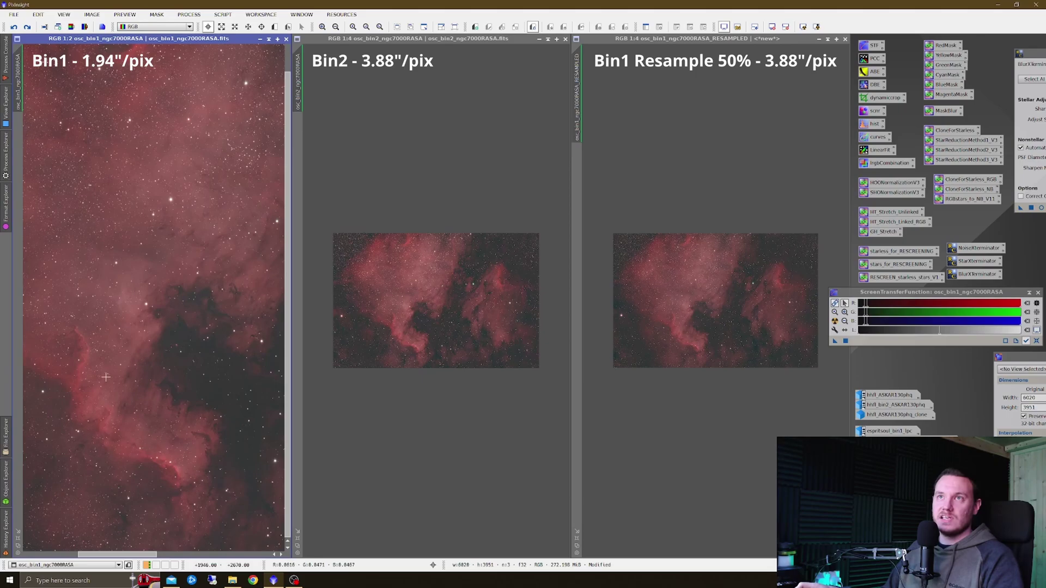
scroll(196, 393, "down", 3)
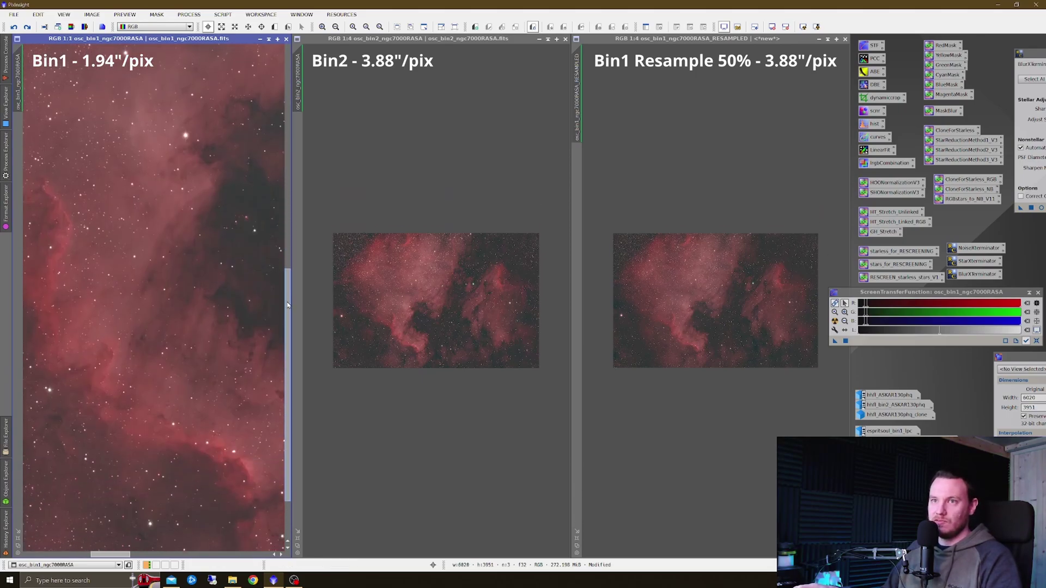
left_click_drag(130, 550, 128, 550)
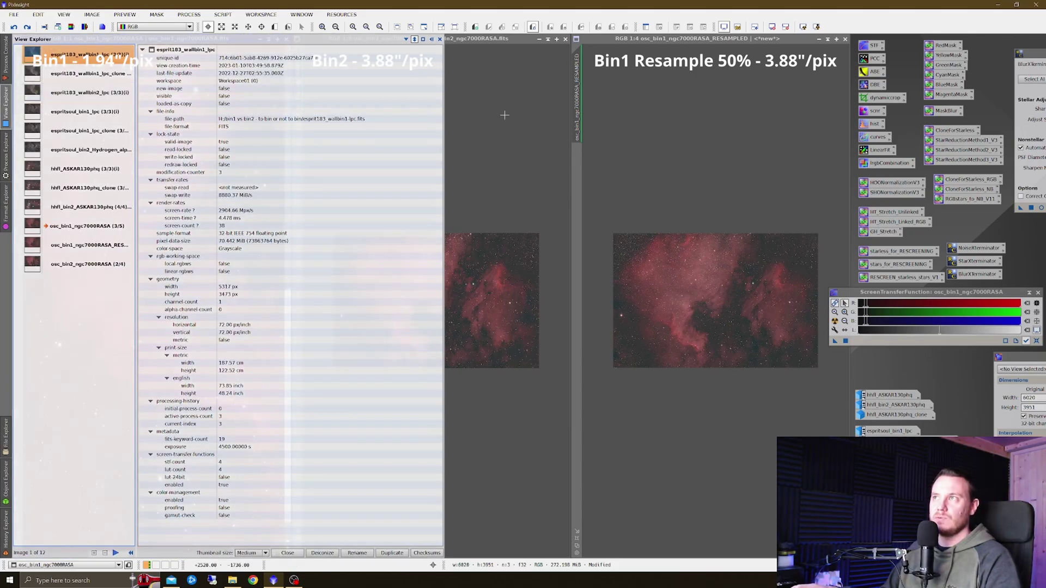
left_click(502, 112)
left_click_drag(18, 82, 627, 164)
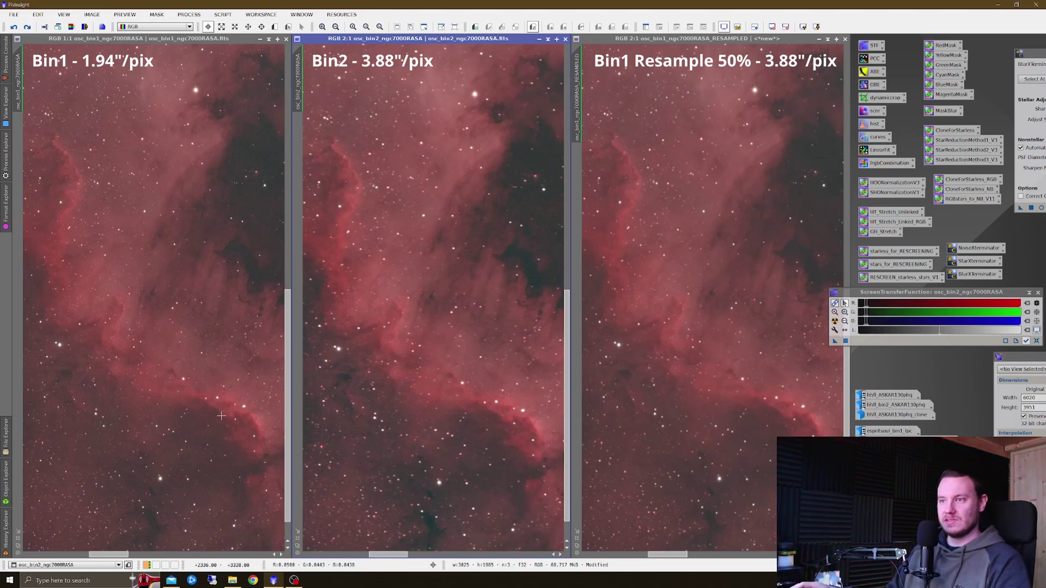
scroll(221, 415, "up", 3)
scroll(236, 399, "up", 1)
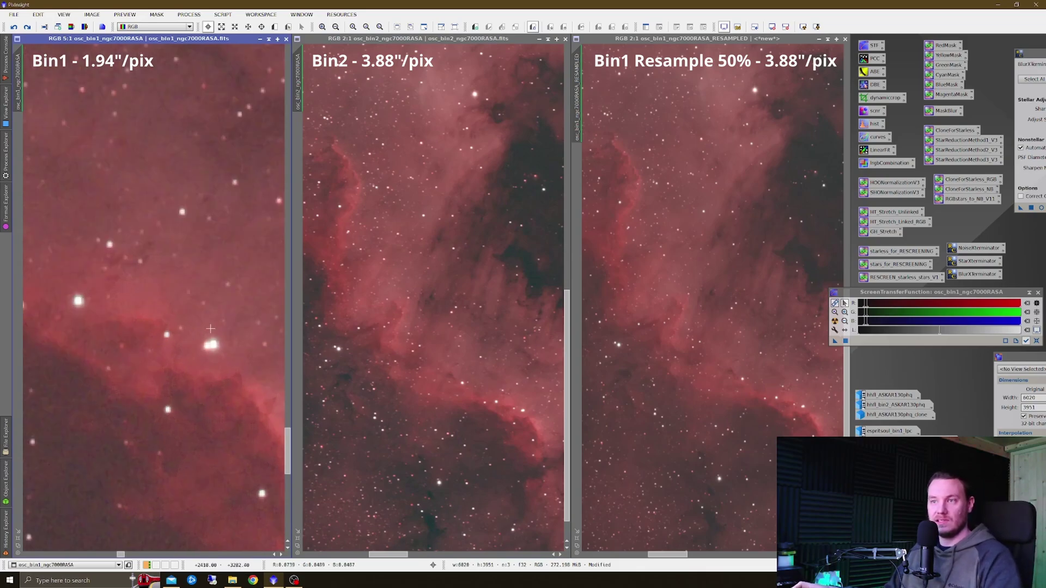
left_click_drag(138, 112, 581, 79)
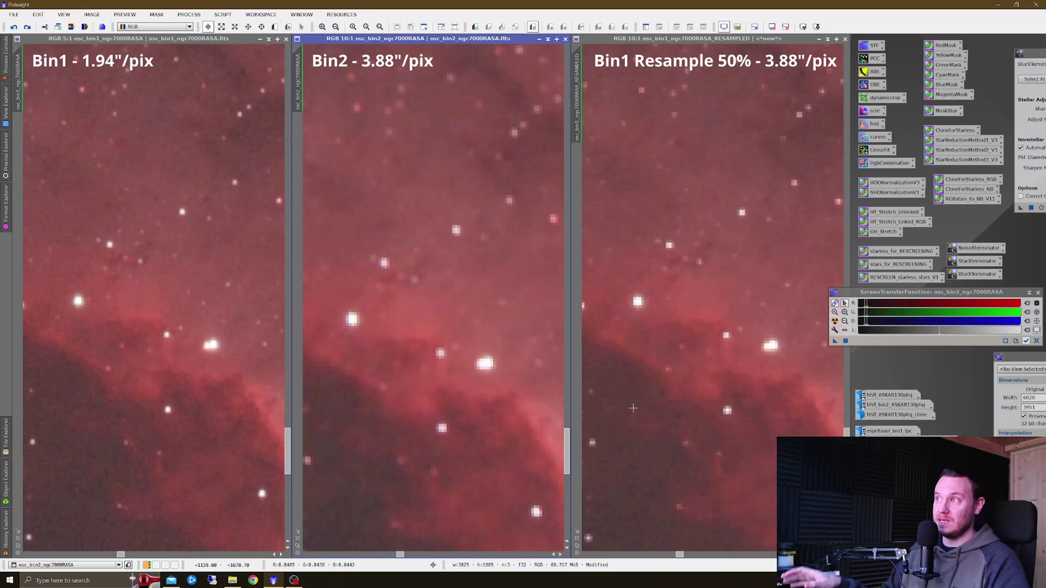
- Readjust Bin1's zoom and match the resampled view to the same region
left_click(134, 324)
scroll(133, 324, "down", 3)
scroll(133, 324, "down", 6)
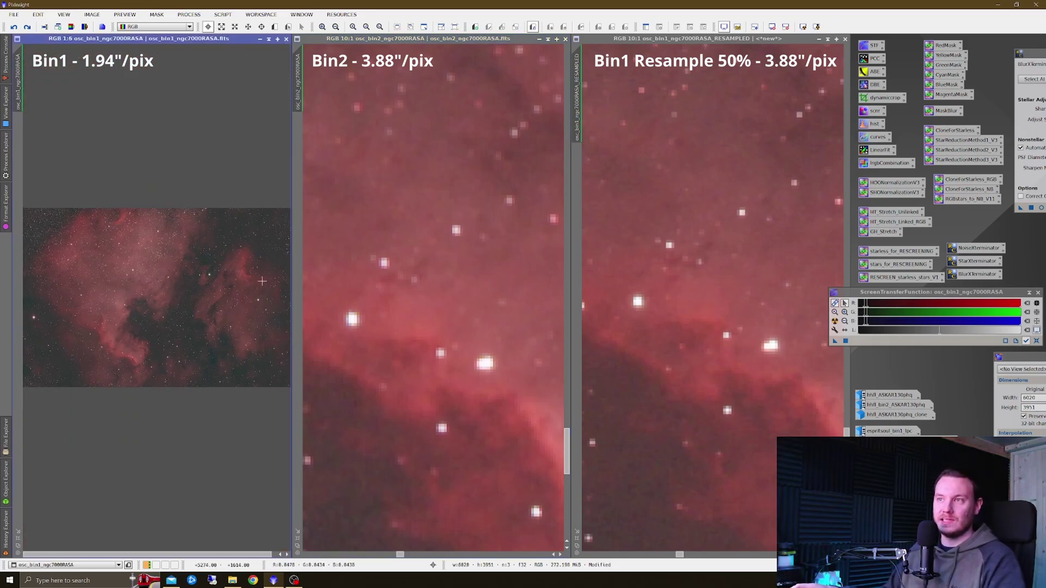
scroll(262, 281, "up", 6)
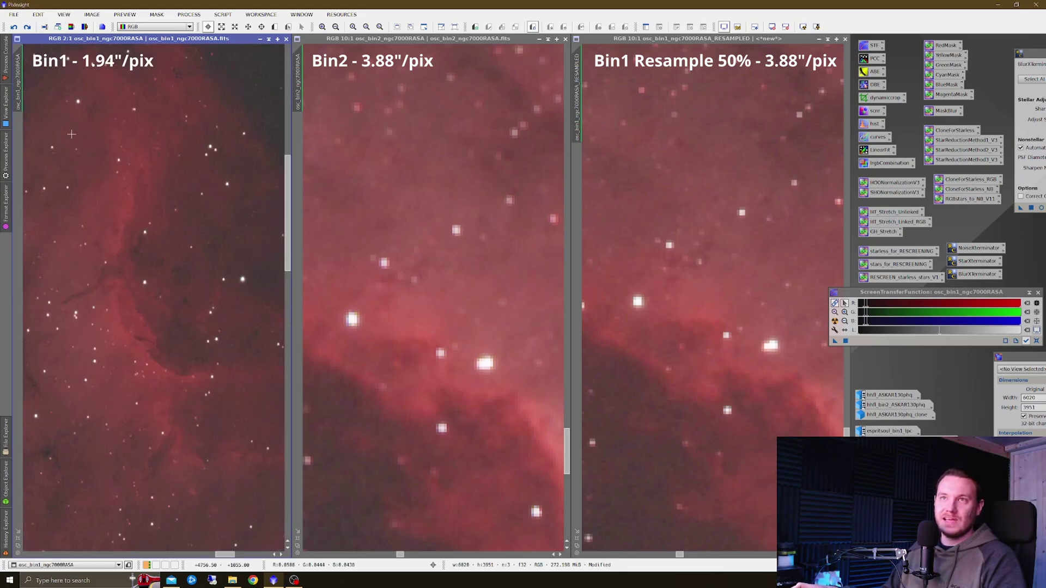
scroll(303, 82, "down", 6)
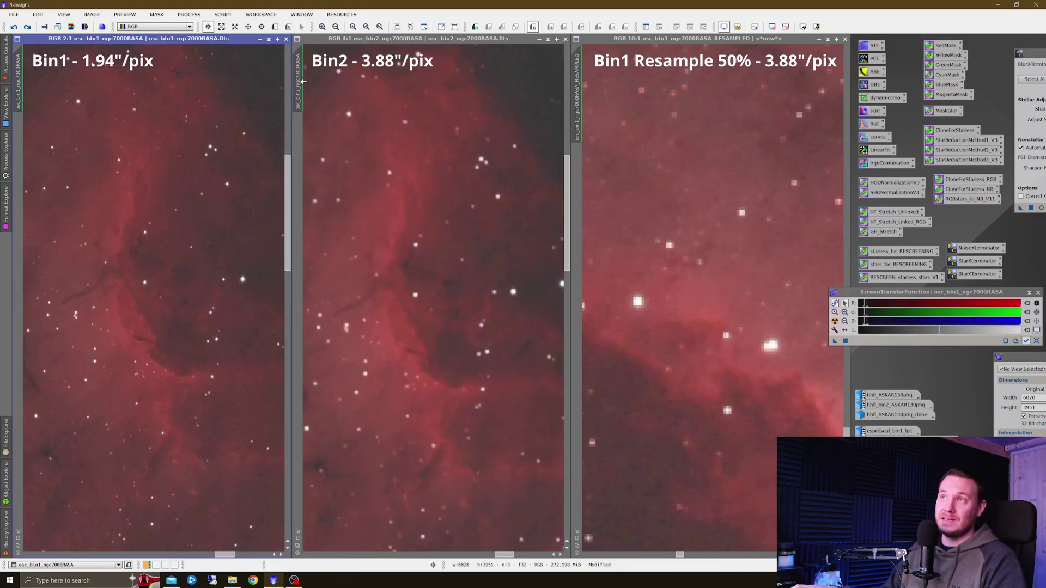
left_click_drag(301, 81, 580, 88)
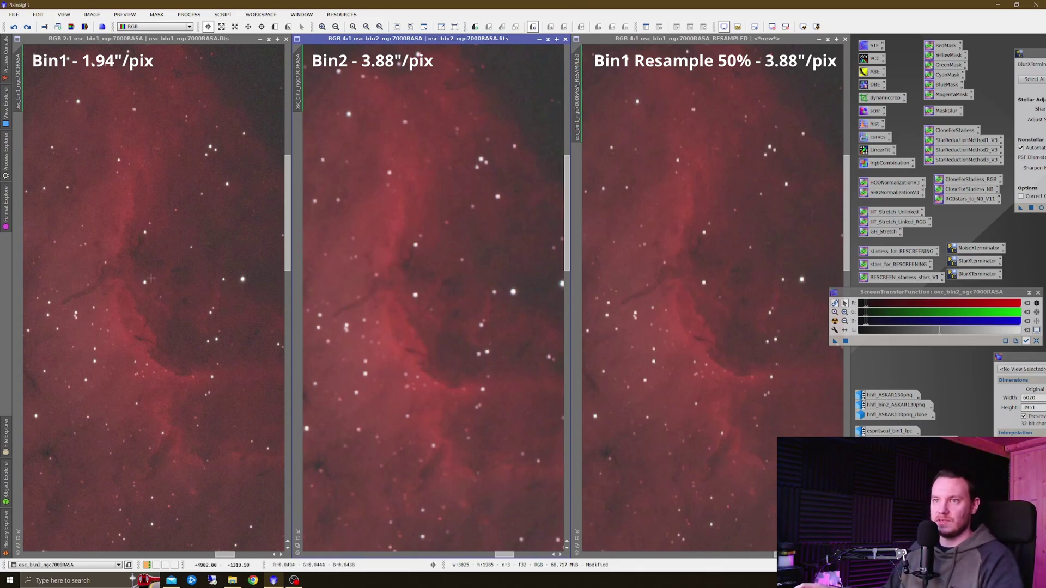
- Inspect the undo/redo options of the Bin1, Bin2 and resampled views without changing them
right_click(164, 251)
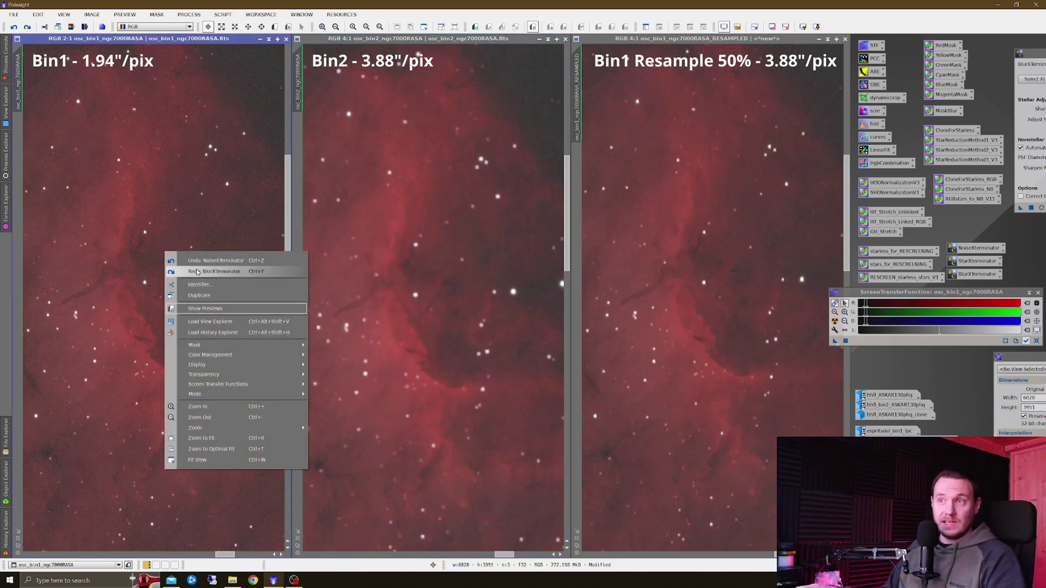
right_click(452, 246)
right_click(452, 246)
right_click(671, 225)
right_click(671, 225)
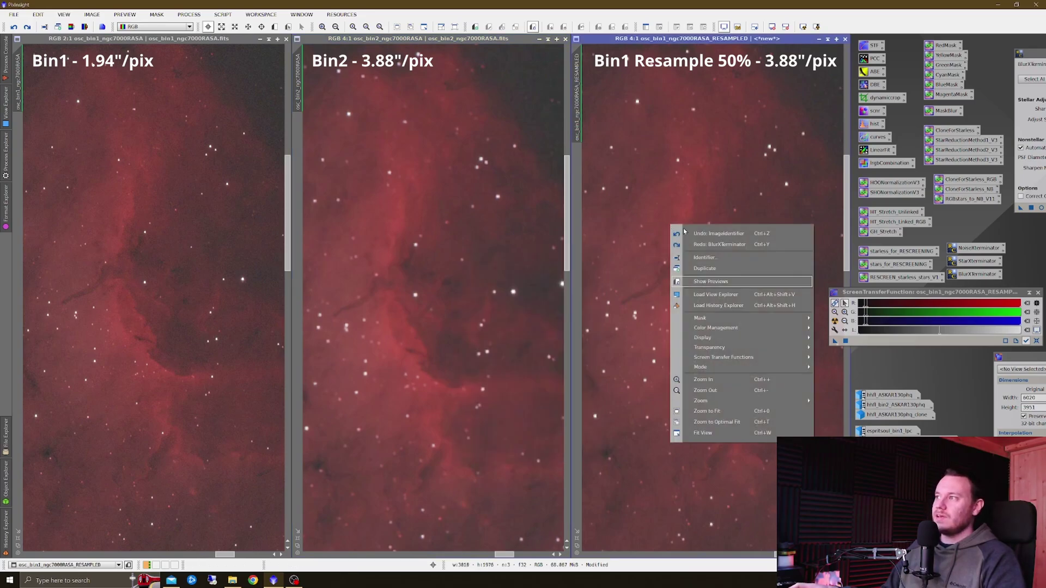
left_click(665, 253)
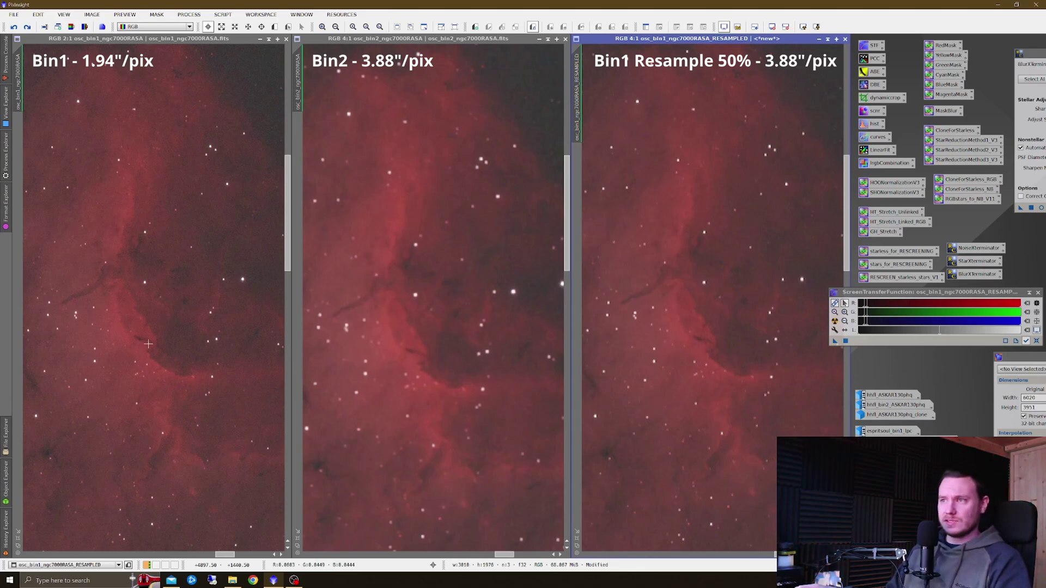
- Recheck each view's BlurXTerminator/NoiseXTerminator undo and redo entries, leaving them unchanged
right_click(396, 313)
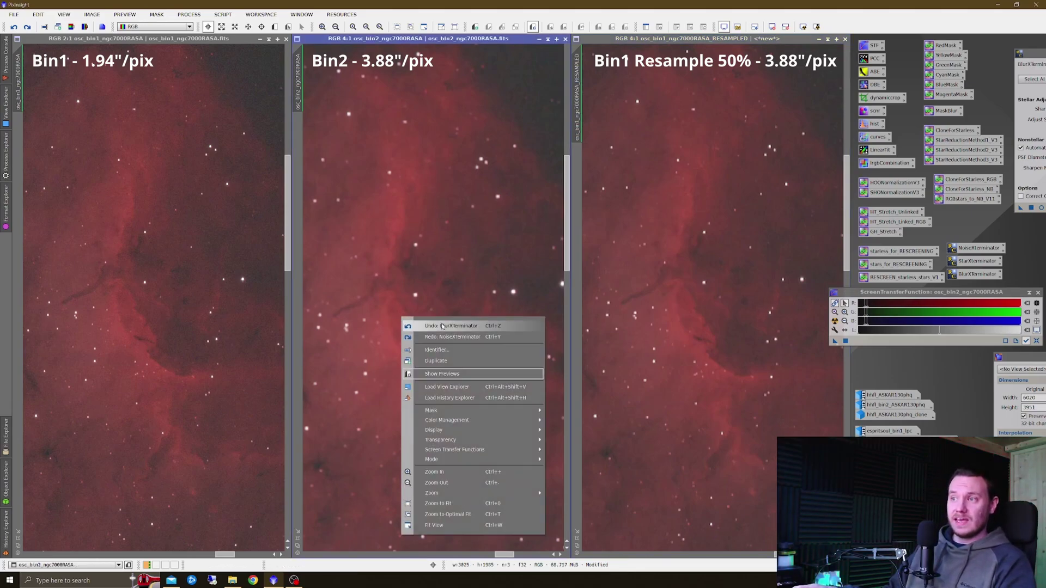
right_click(453, 296)
left_click(449, 312)
right_click(214, 286)
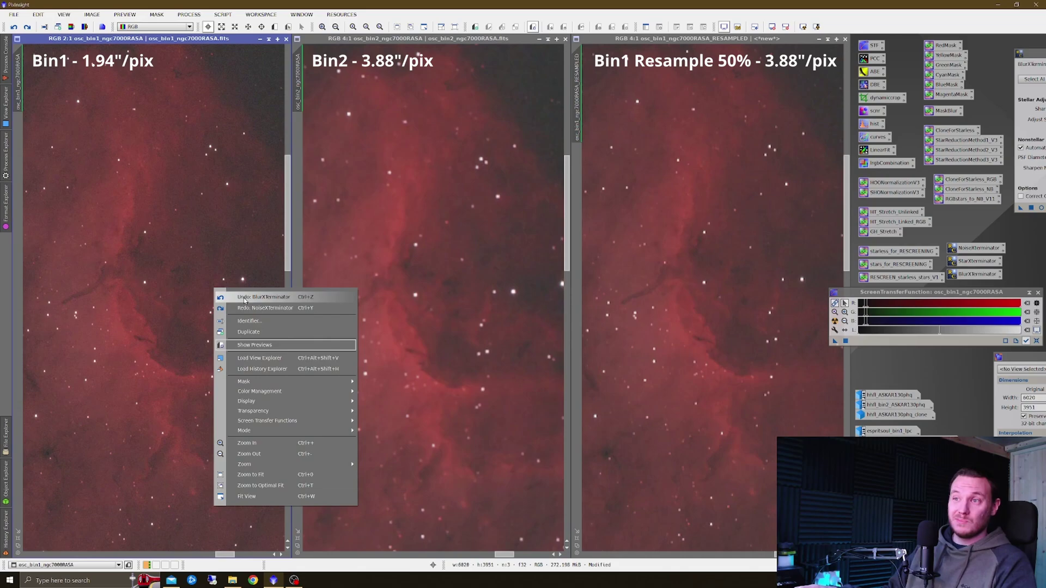
left_click(218, 288)
right_click(235, 296)
left_click(193, 303)
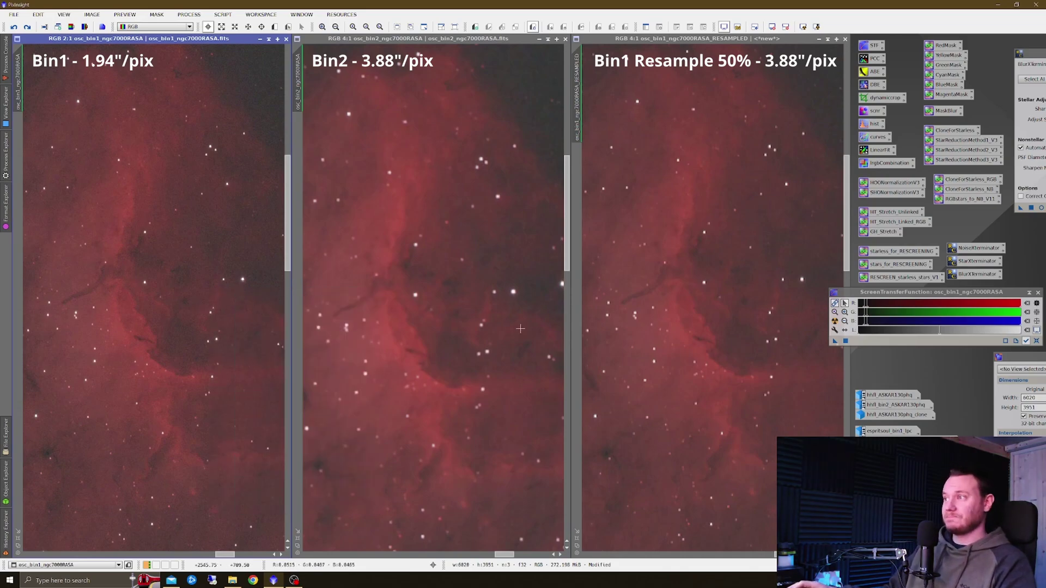
right_click(711, 309)
left_click(744, 325)
right_click(744, 325)
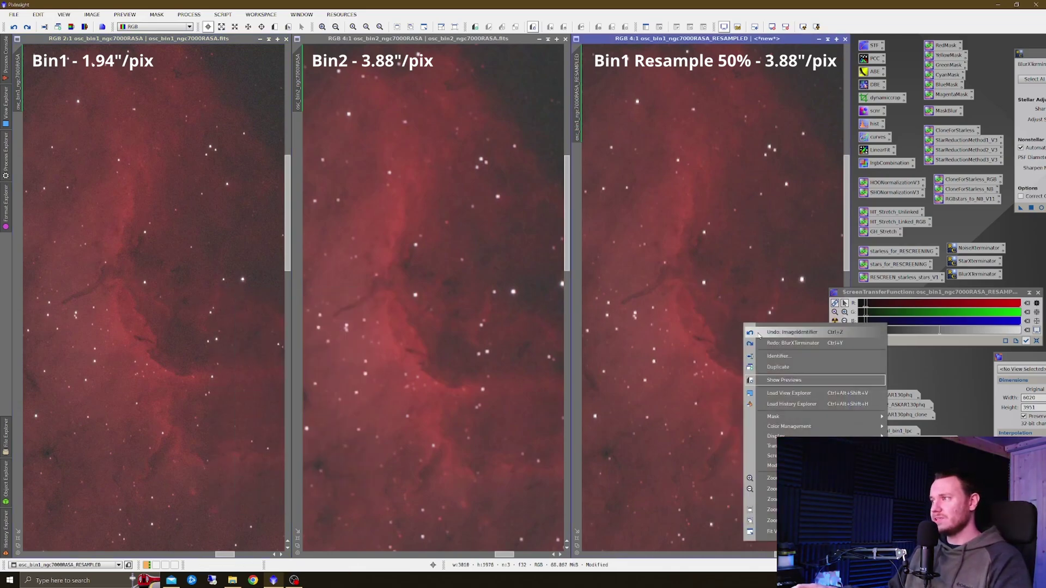
left_click(741, 337)
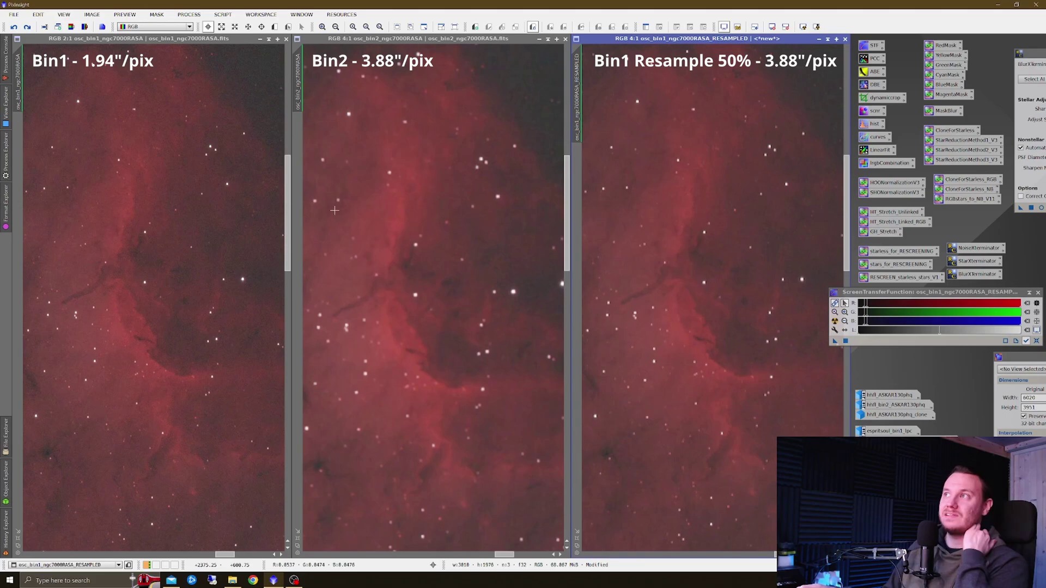
- Toggle the last BlurXTerminator/NoiseXTerminator step on the Bin2 and resampled views
right_click(188, 192)
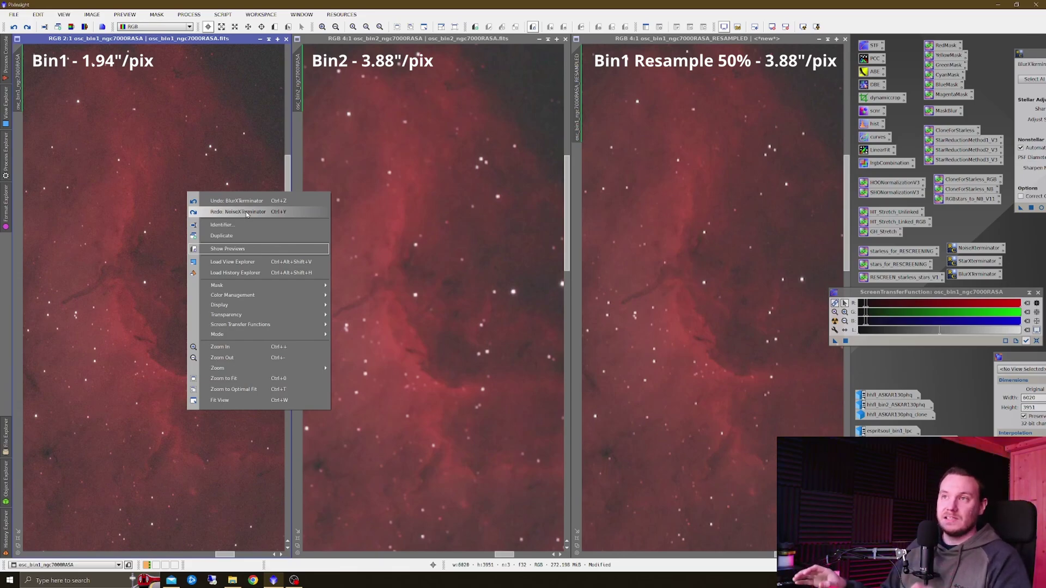
key("Escape")
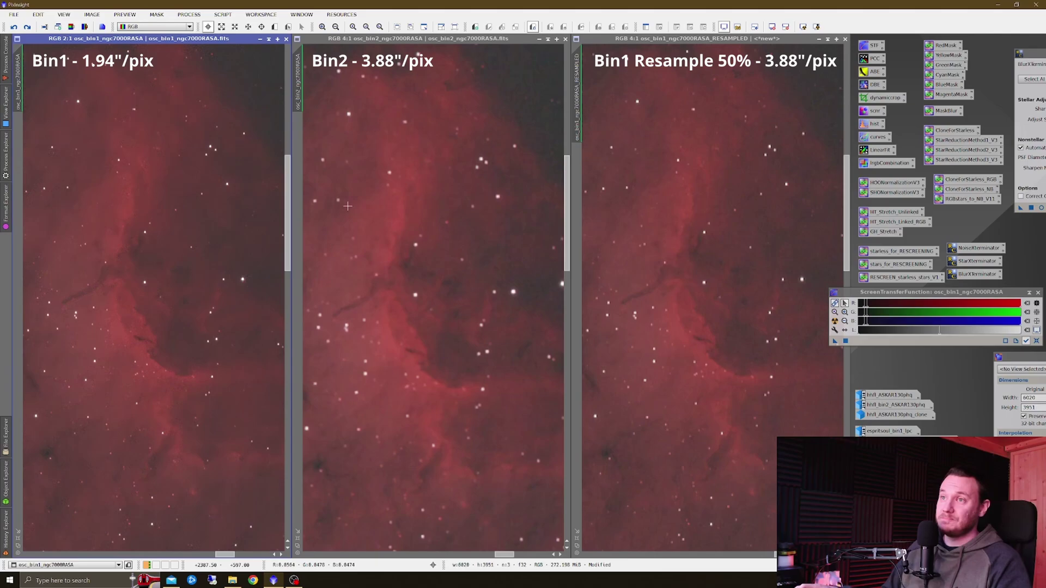
right_click(459, 183)
left_click(495, 205)
right_click(713, 198)
left_click(713, 222)
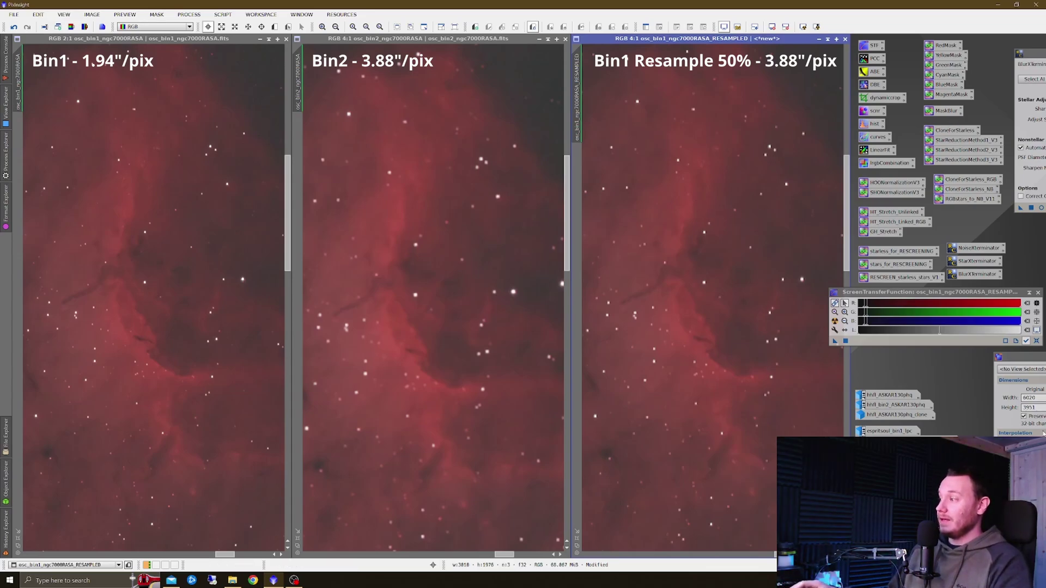
double_click(979, 248)
left_click_drag(702, 346, 642, 320)
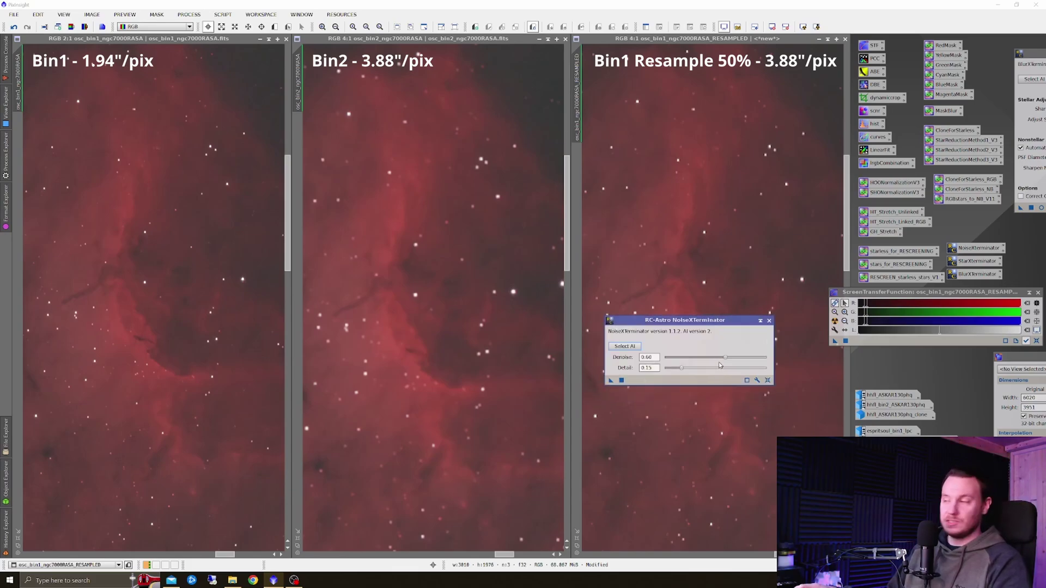
left_click_drag(679, 325, 709, 376)
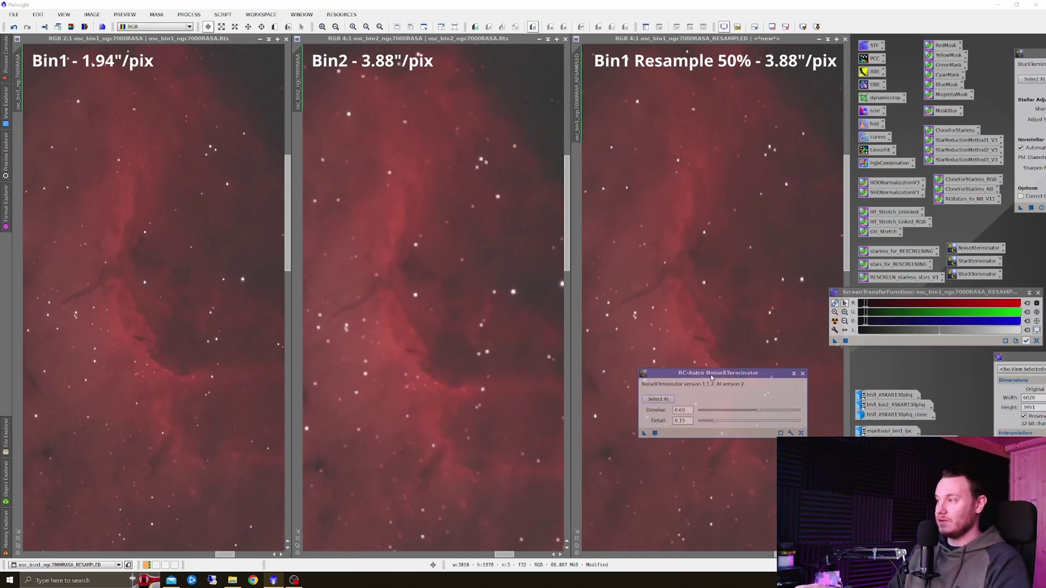
left_click(800, 371)
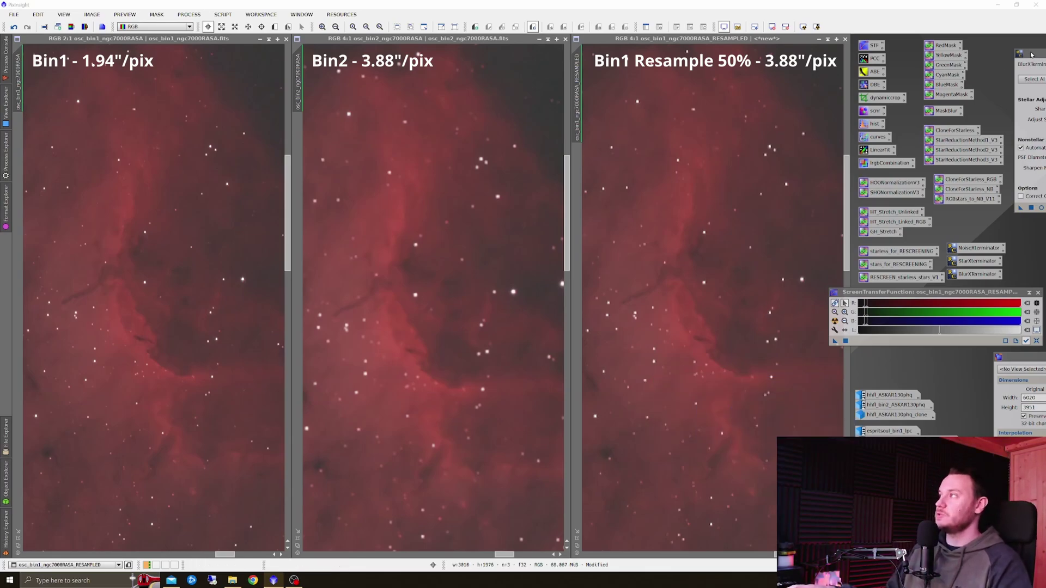
mouse_move(1036, 55)
left_mouse_down()
mouse_move(624, 70)
mouse_move(1045, 65)
left_mouse_up()
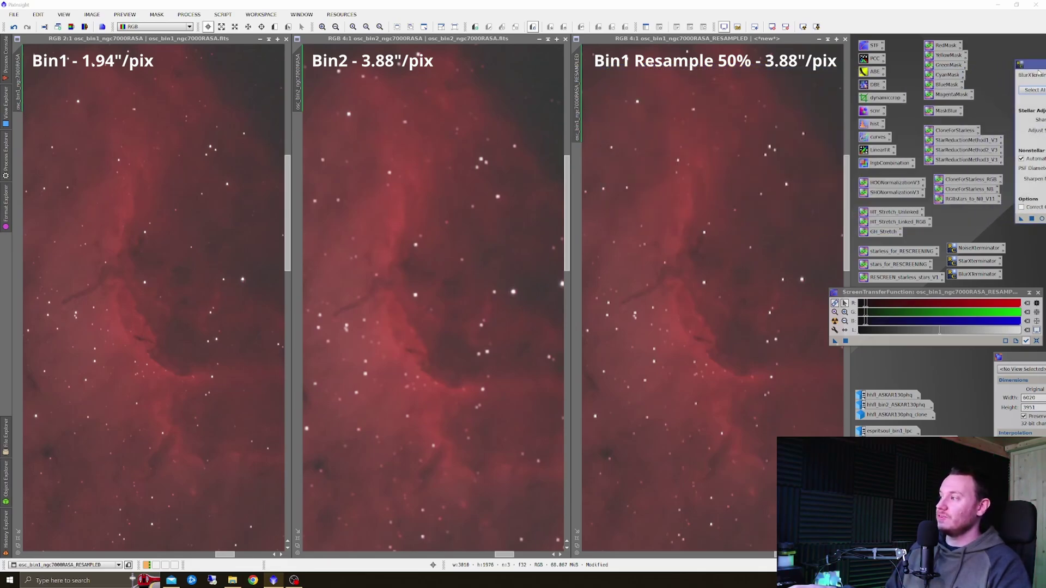
left_click_drag(1034, 361, 665, 181)
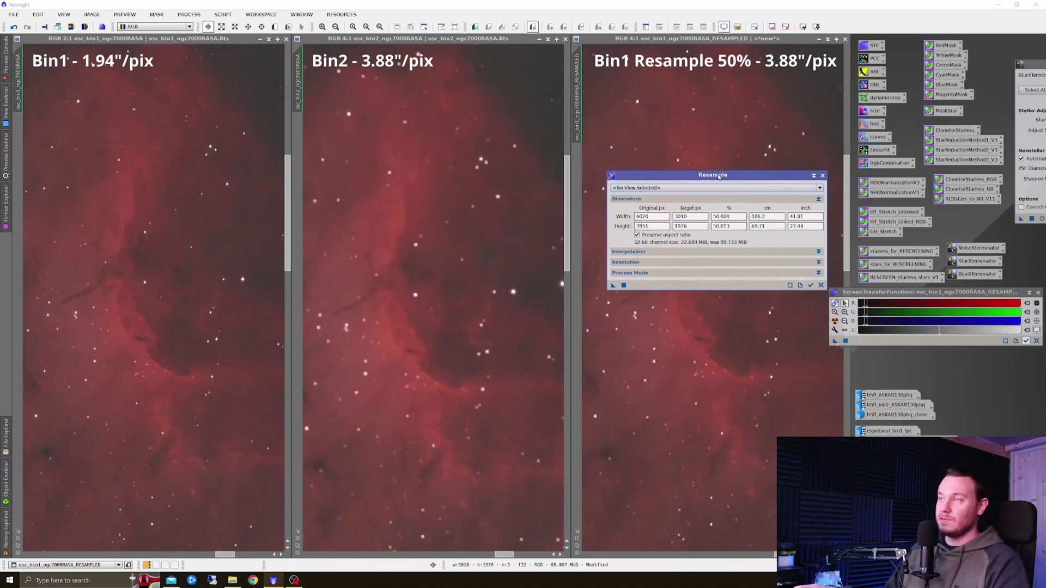
left_click(672, 252)
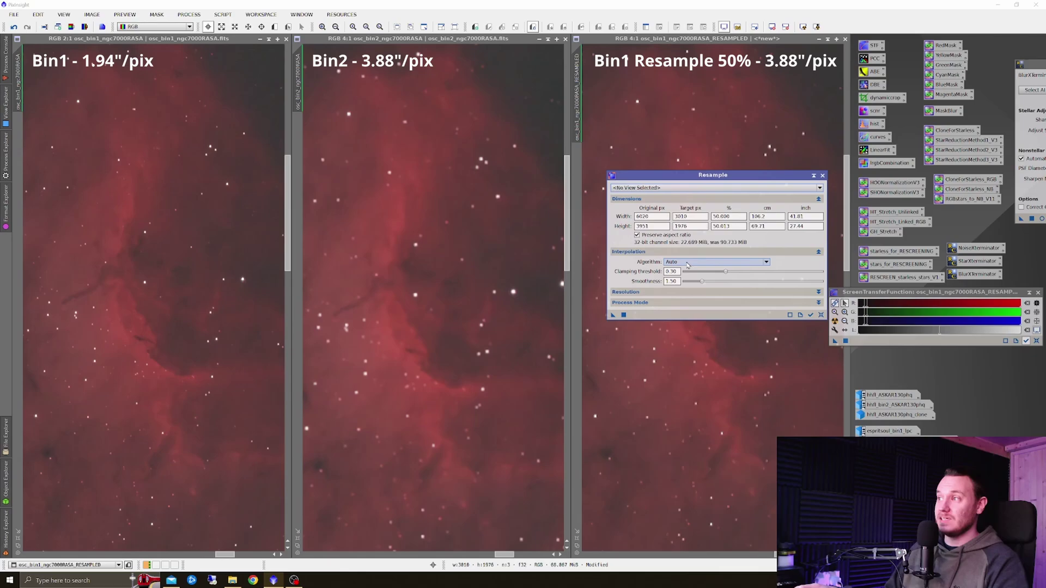
left_click(683, 252)
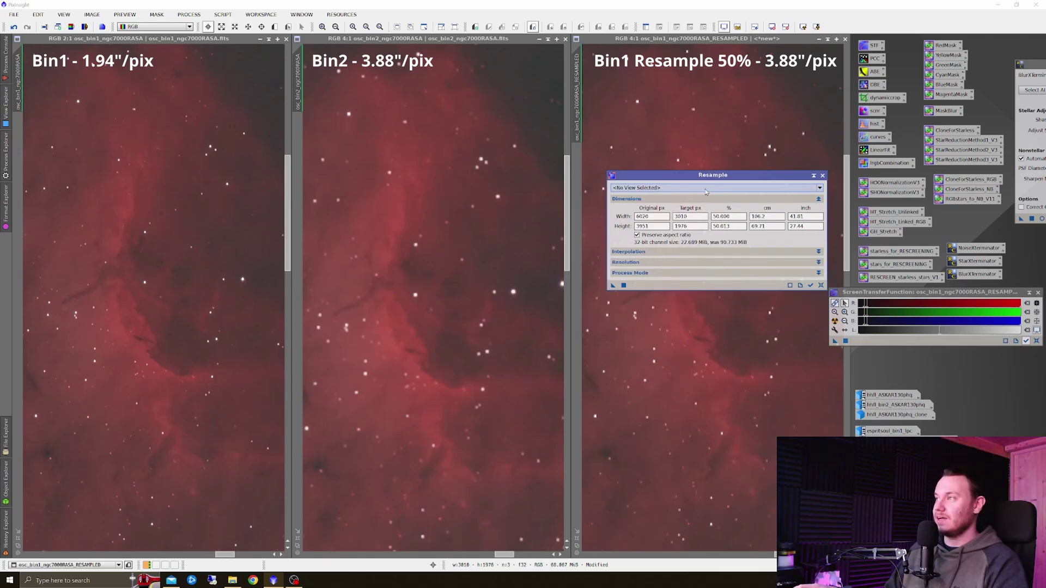
left_click_drag(652, 177, 948, 358)
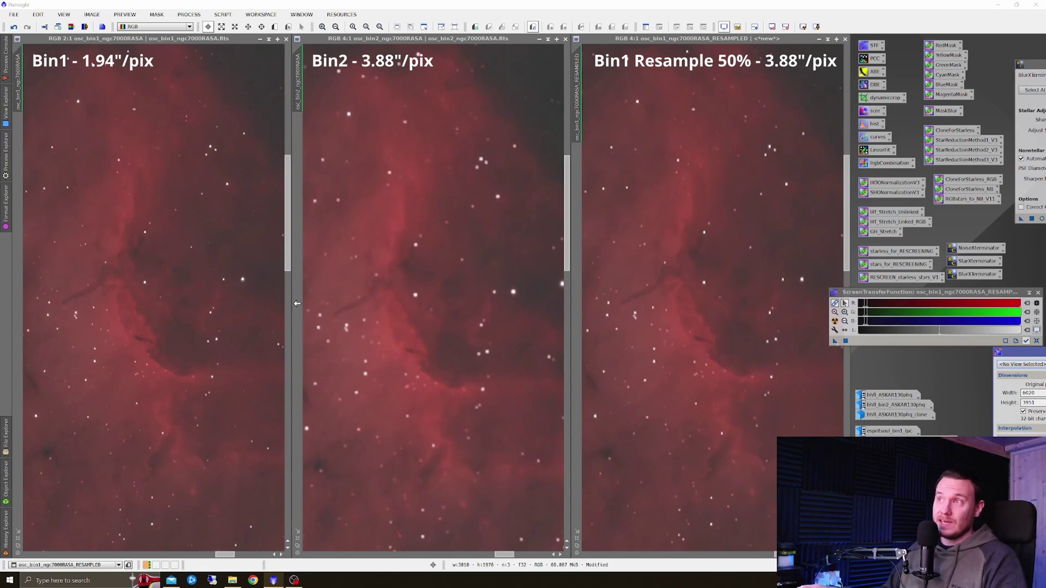
- Zoom the Bin1 and Bin2 views onto the dark NGC 7000 ridge
scroll(226, 198, "up", 1)
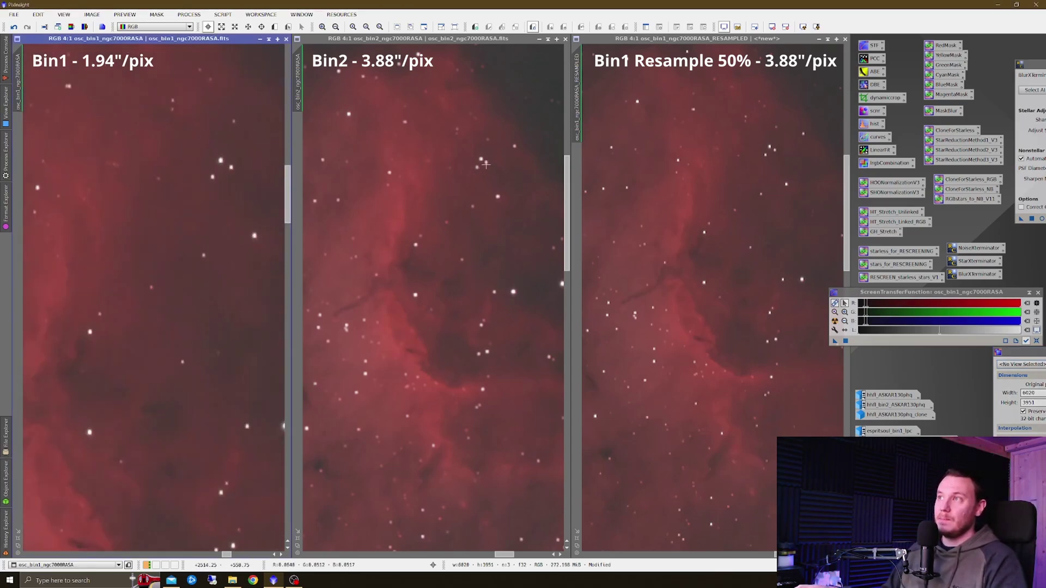
scroll(486, 164, "up", 2)
scroll(204, 160, "up", 1)
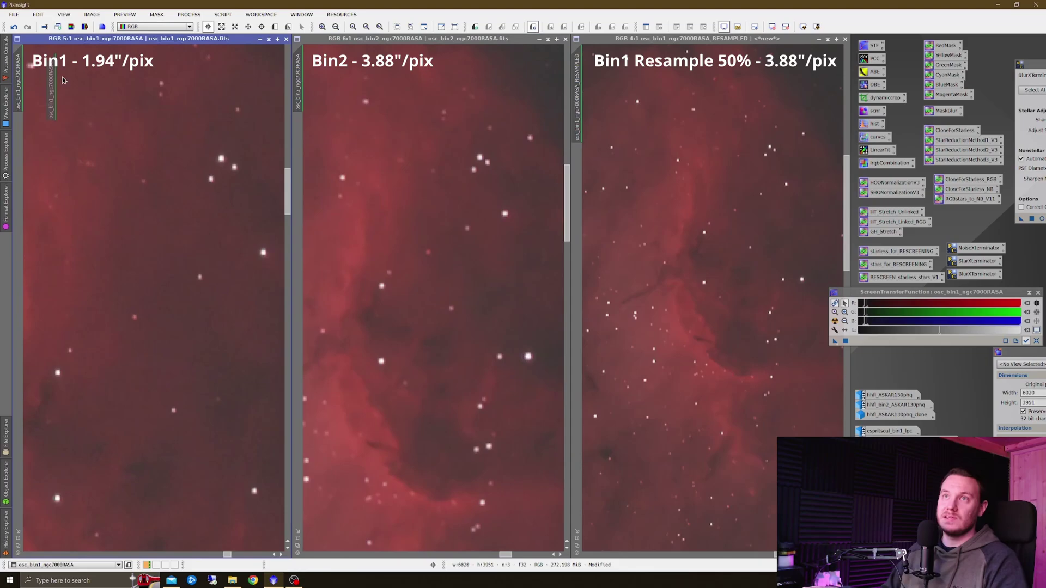
scroll(335, 114, "up", 3)
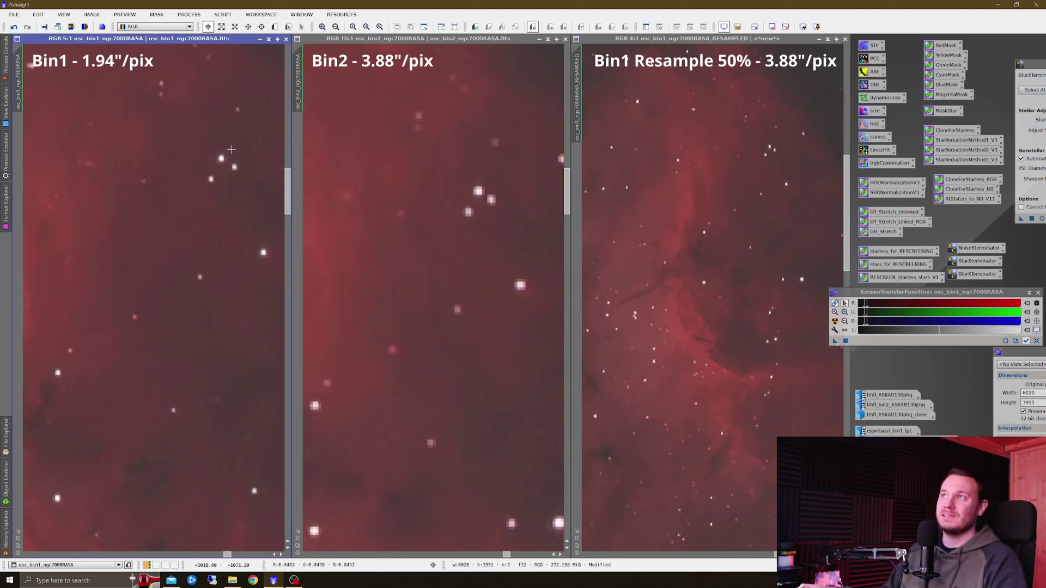
left_click(432, 104)
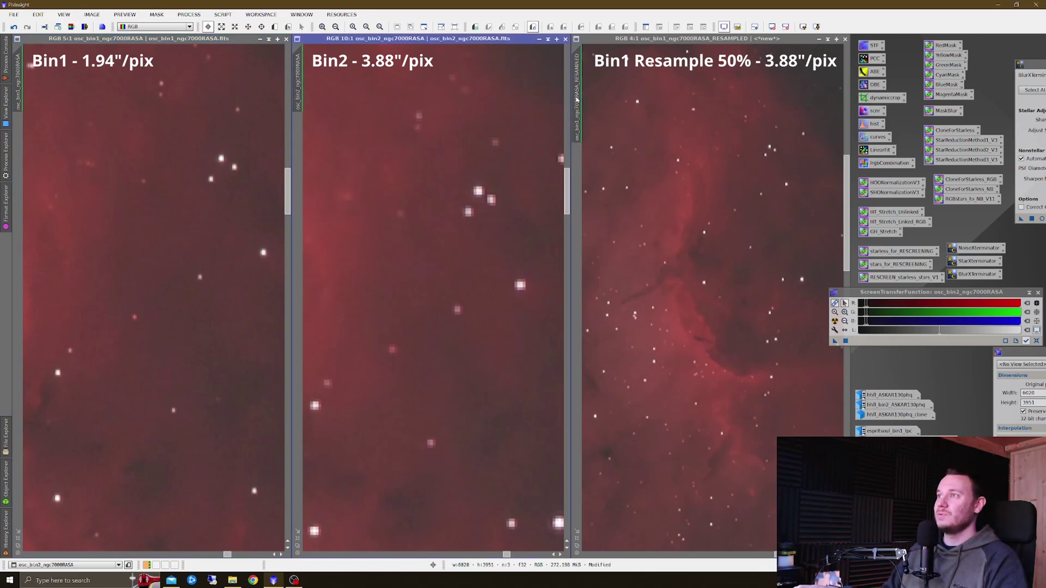
scroll(583, 100, "up", 6)
scroll(170, 288, "down", 8)
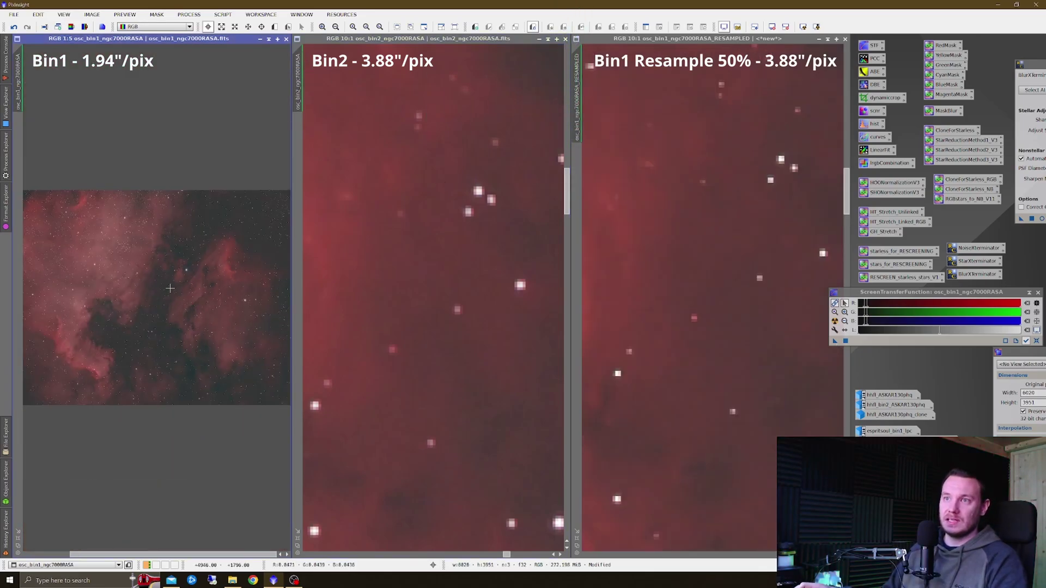
scroll(169, 288, "up", 6)
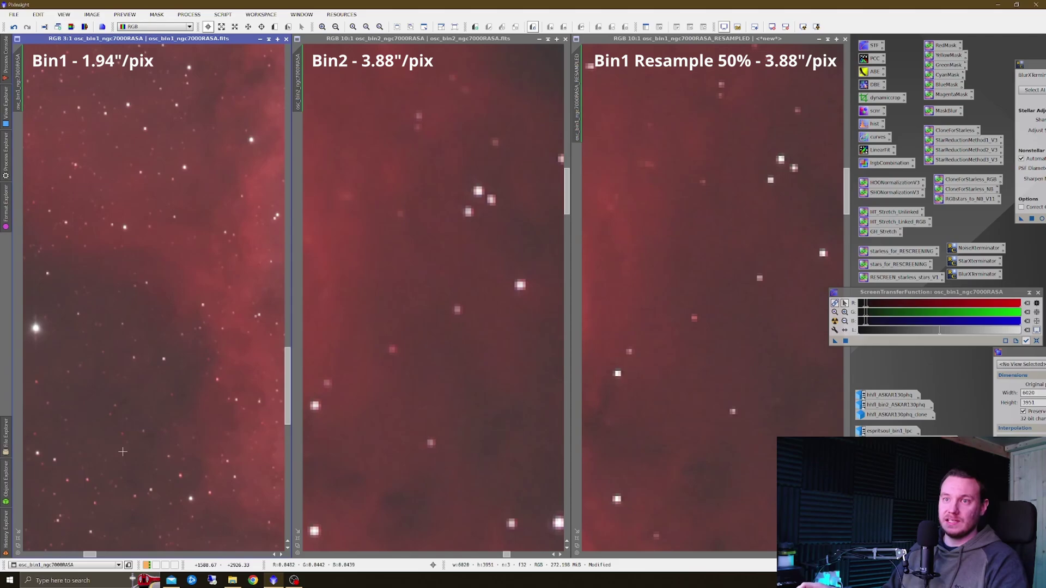
- Sync the resampled view to Bin1's ridge close-up, then iconise the Bin1 view
left_click_drag(90, 554, 96, 559)
left_click_drag(290, 372, 293, 336)
left_click_drag(18, 81, 582, 102)
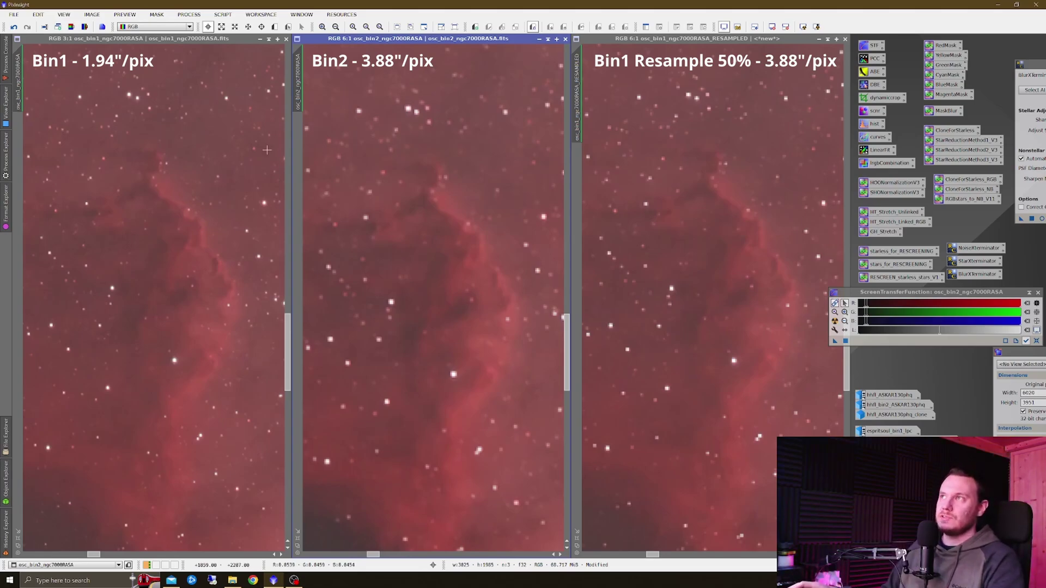
left_click(260, 40)
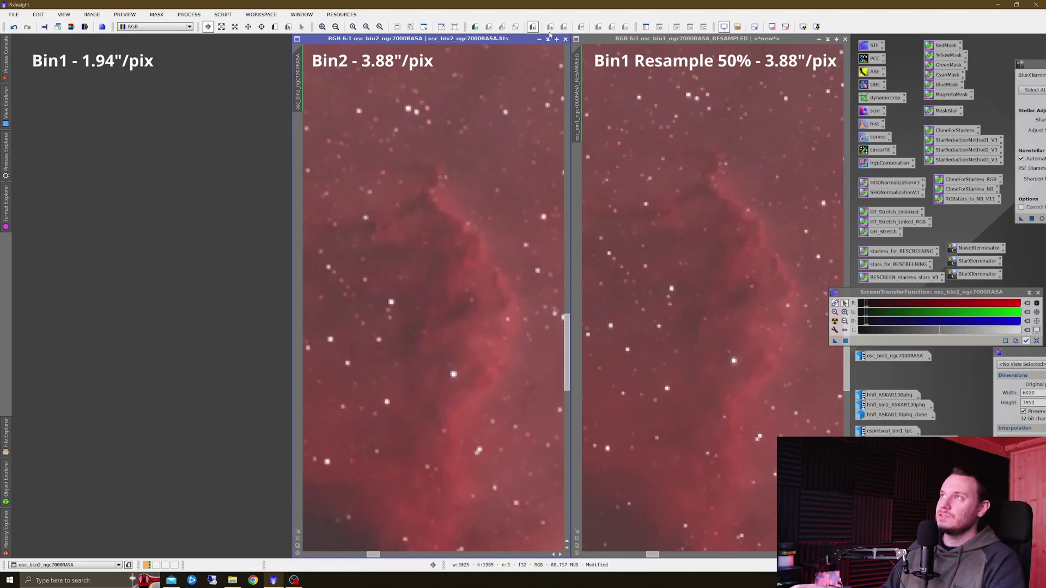
- Swap the NGC 7000 views for hhfl_ASKAR130phq, hhfl_bin2 and hhfl_ASKAR130phq_clone Horsehead images
left_click(539, 39)
left_click(819, 40)
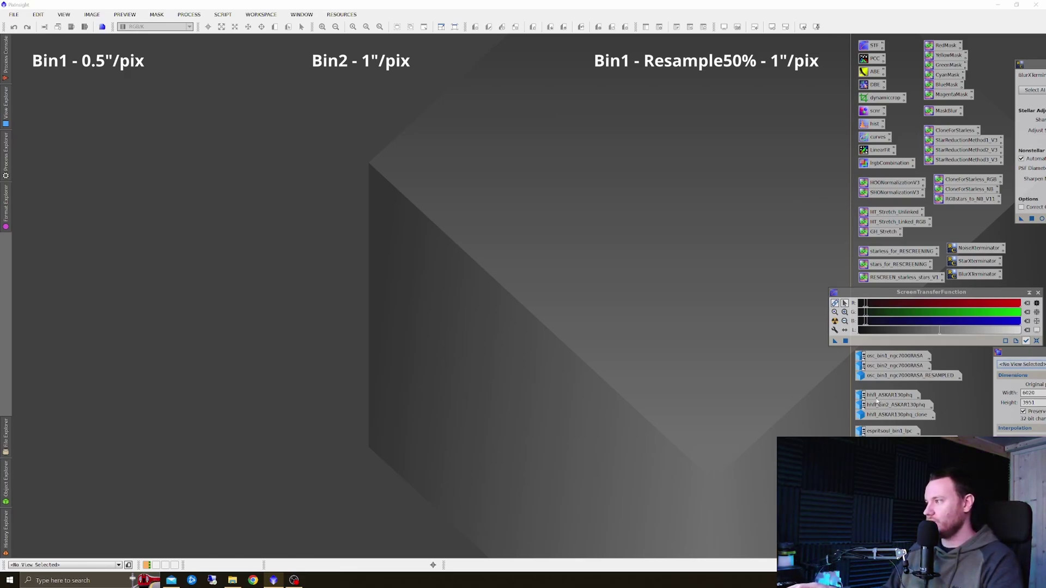
double_click(893, 394)
double_click(889, 405)
double_click(892, 416)
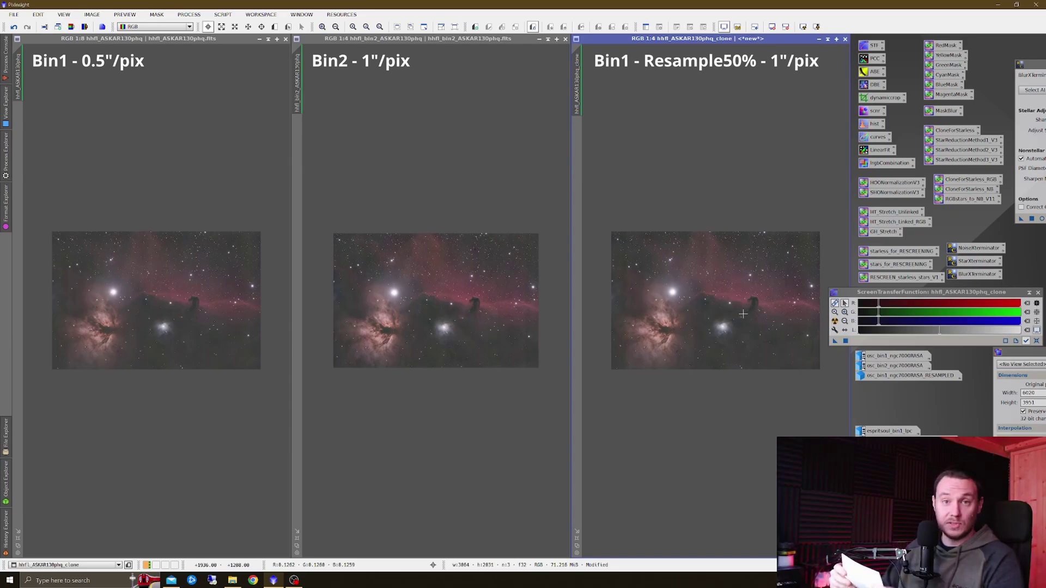
left_click(155, 173)
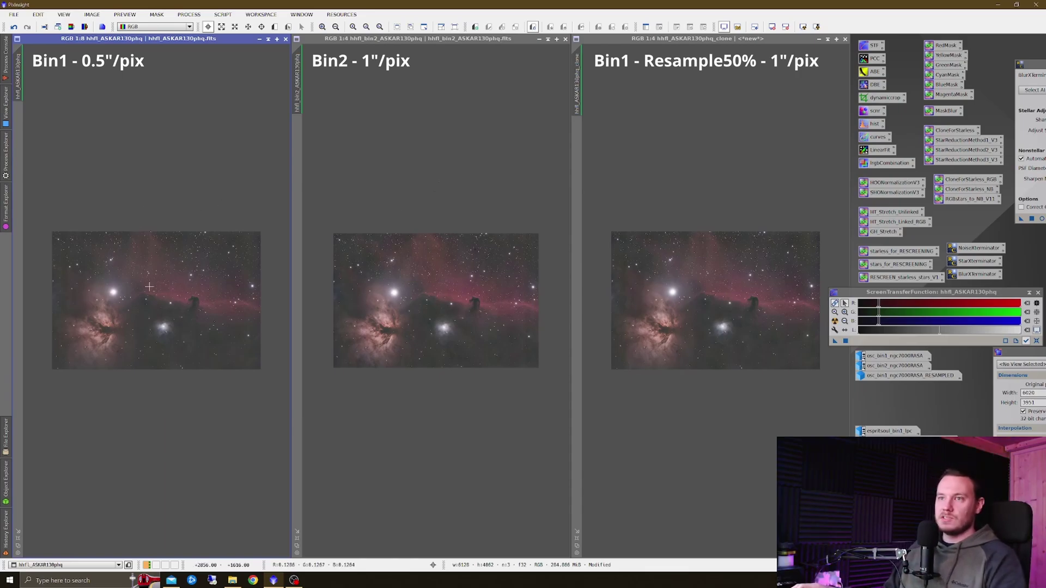
scroll(206, 309, "up", 7)
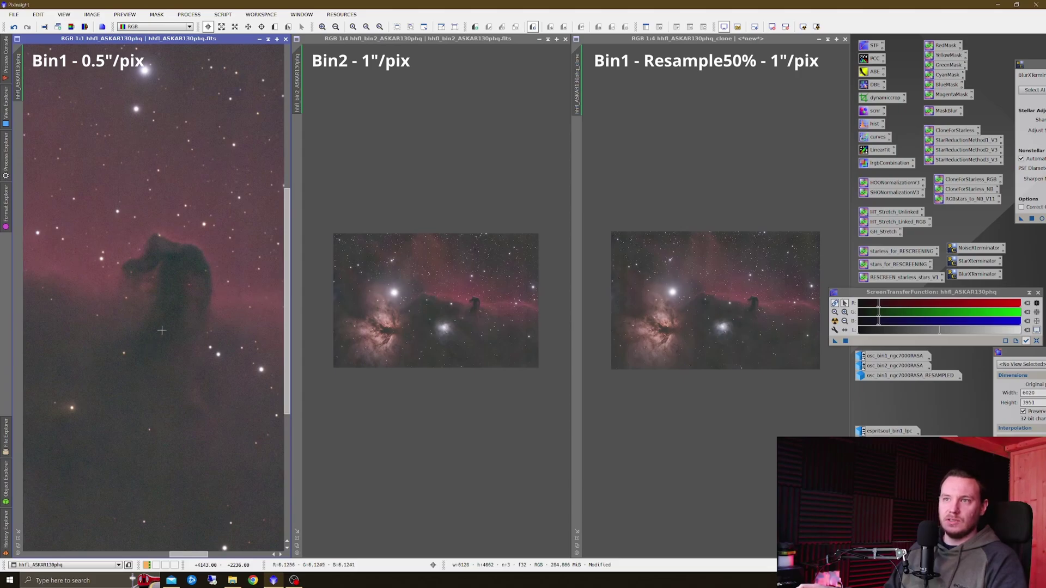
- Zoom Bin1 to 2:1 on the Horsehead and sync the Bin2 and resampled views to it
scroll(162, 331, "up", 1)
scroll(201, 294, "down", 1)
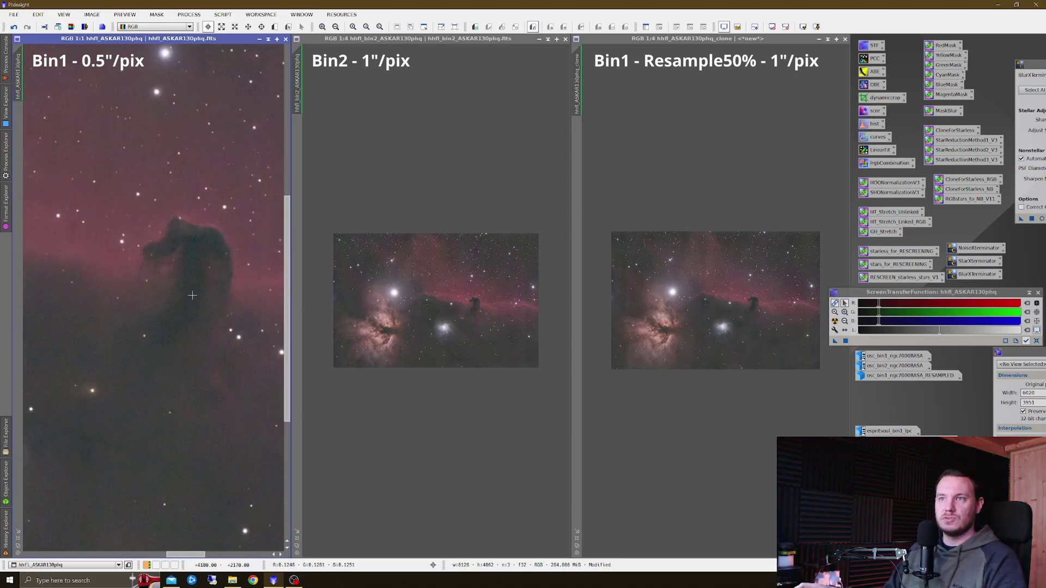
scroll(208, 306, "up", 1)
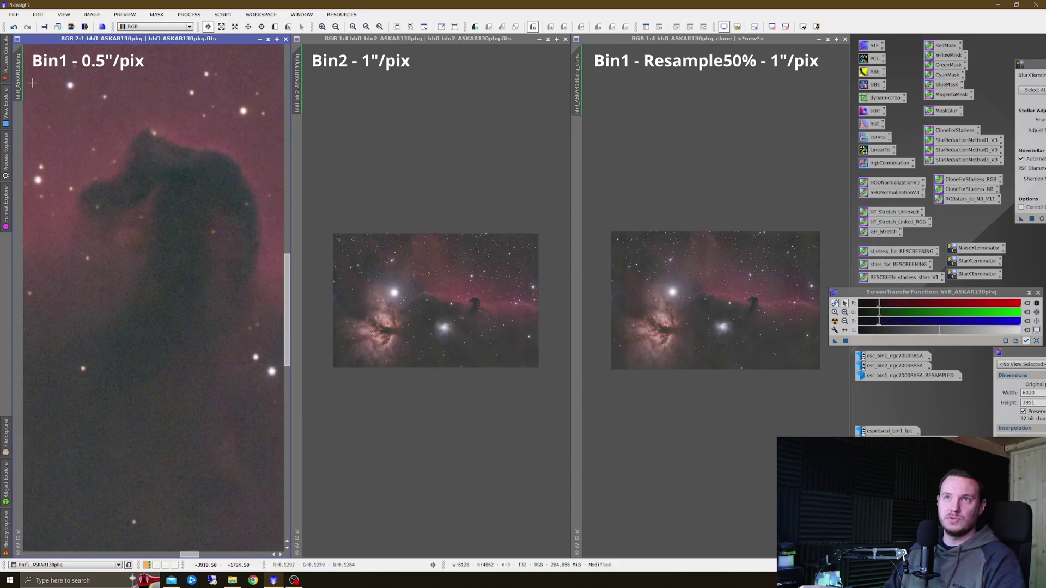
left_click_drag(18, 77, 586, 88)
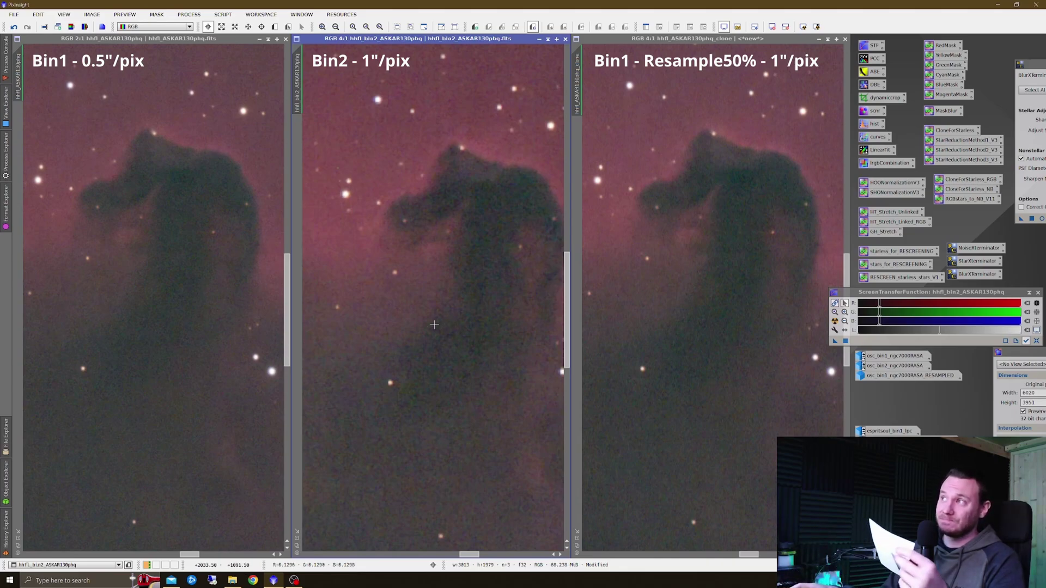
- Zoom Bin1 to 2:1 on the Flame Nebula's dark lane and sync the other two views
scroll(118, 360, "down", 6)
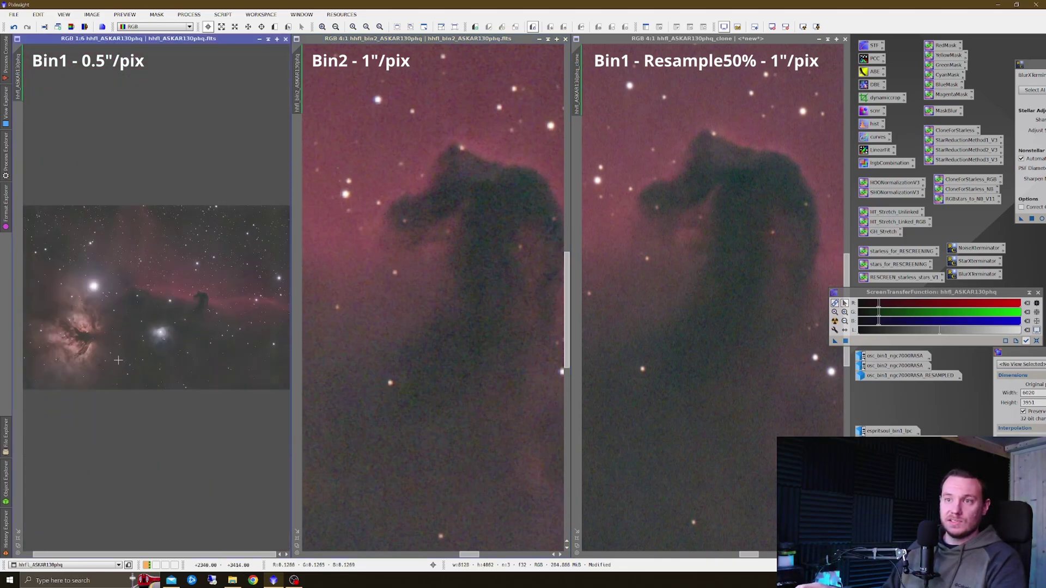
scroll(118, 361, "up", 4)
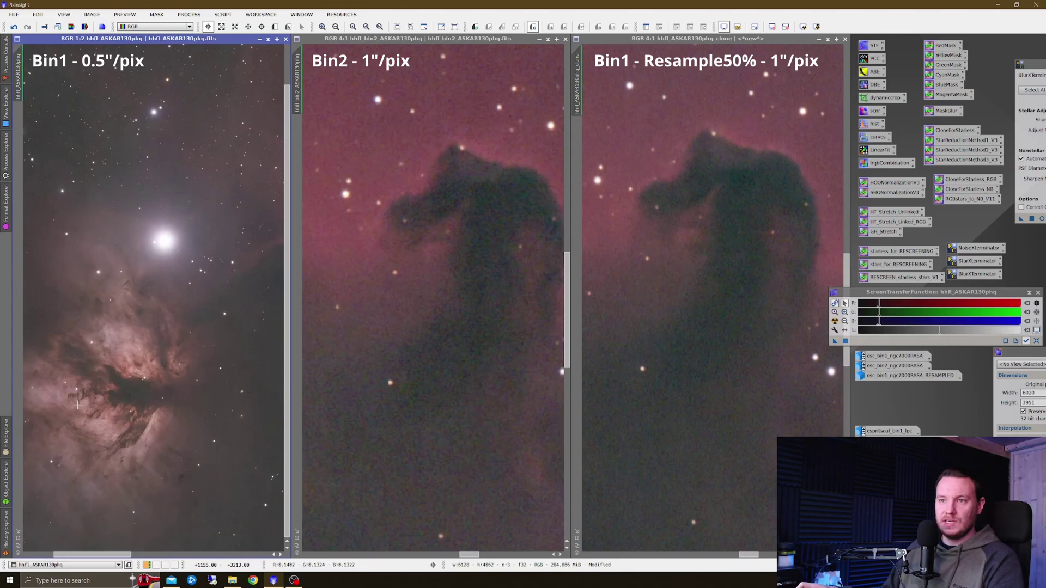
scroll(148, 453, "up", 2)
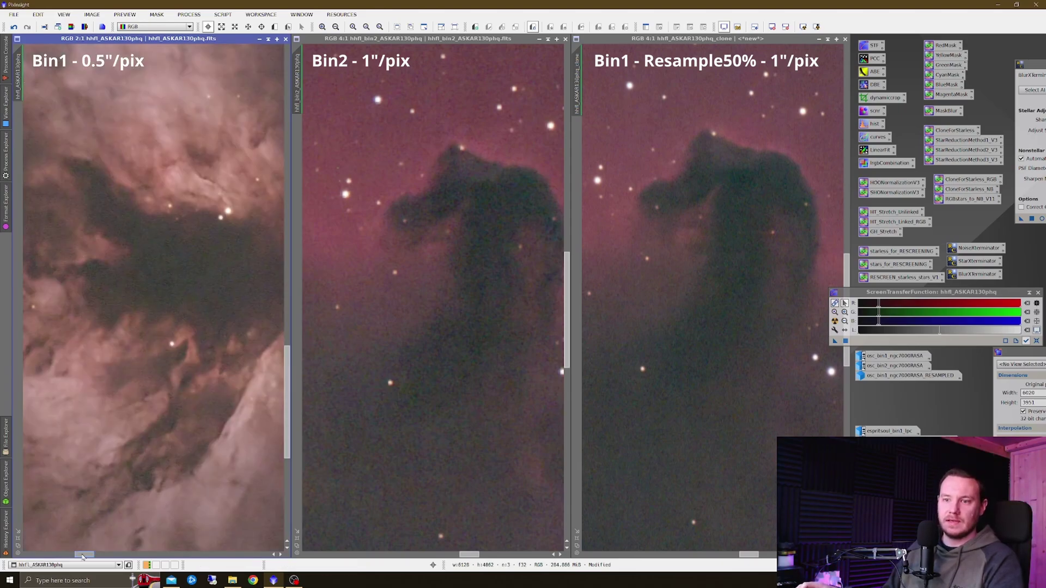
left_click_drag(85, 554, 88, 554)
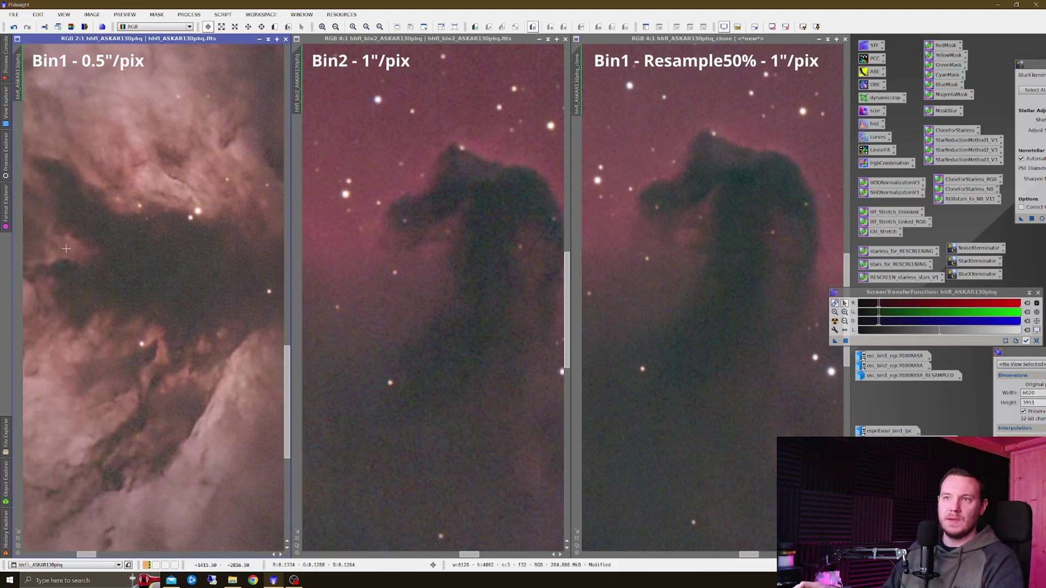
left_click_drag(18, 77, 573, 85)
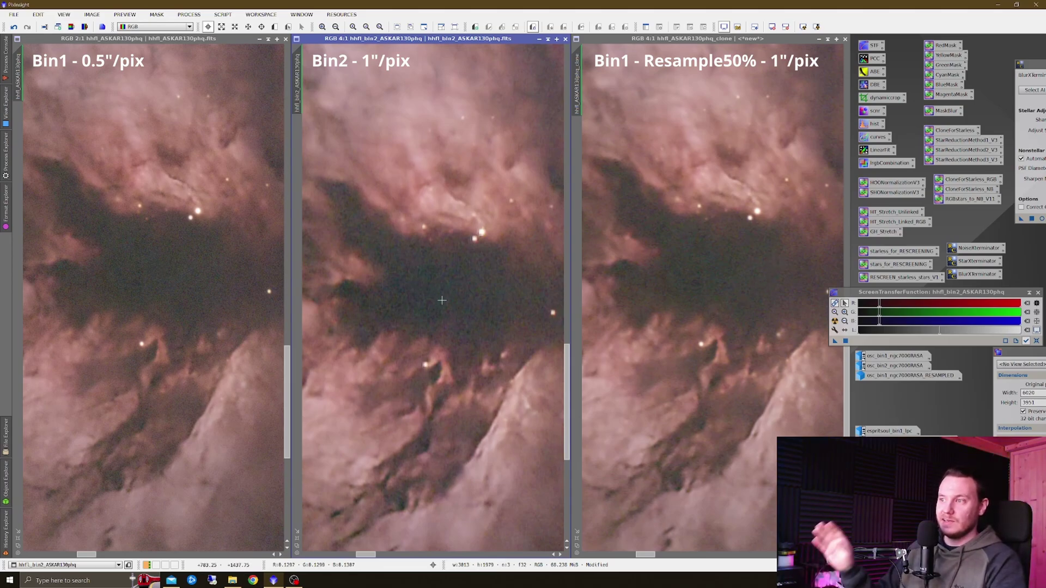
- Undo the NoiseXTerminator noise reduction on the Bin1, Bin2 and resampled images
right_click(160, 275)
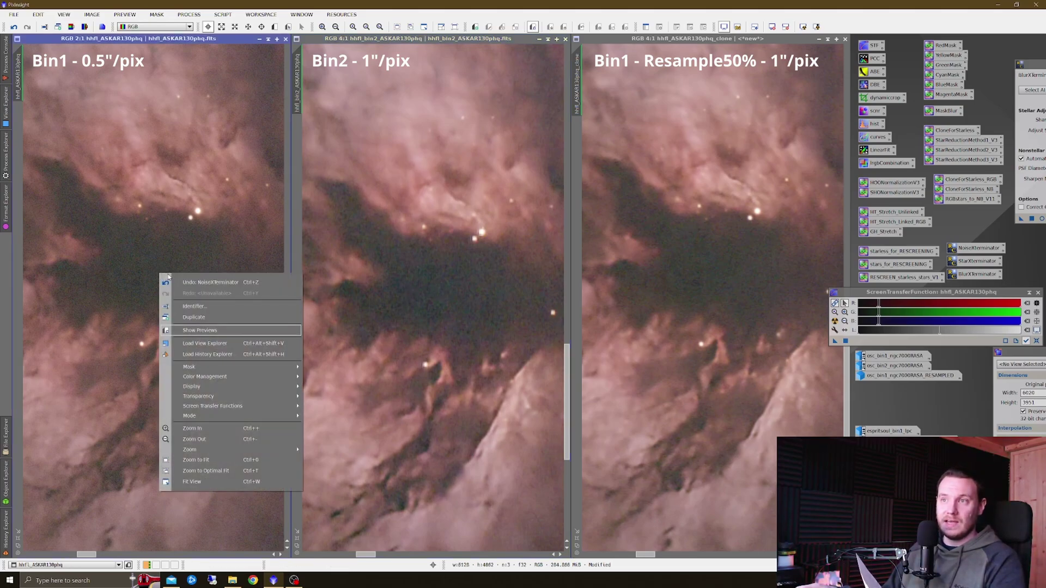
key("Escape")
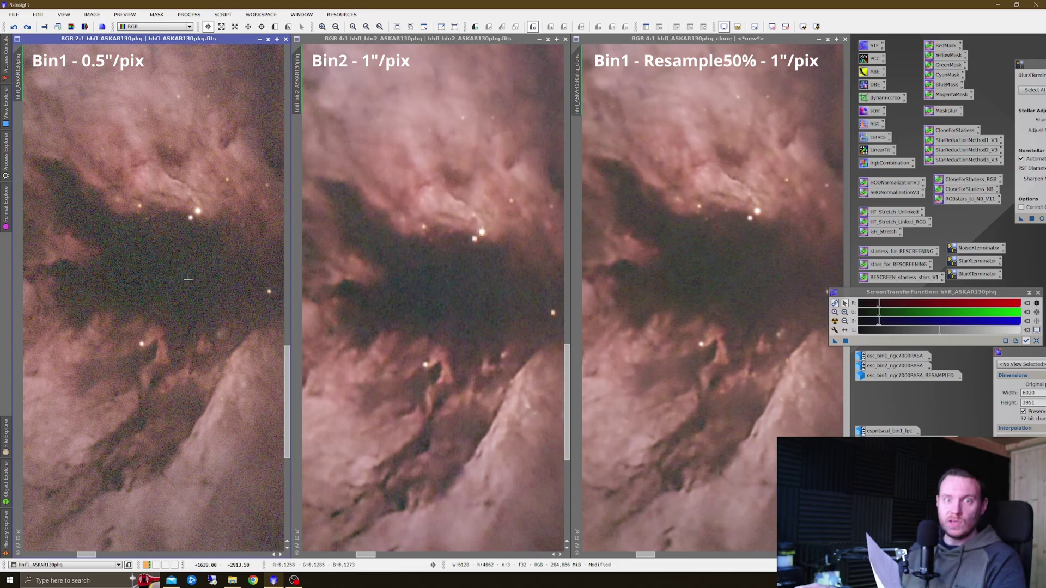
right_click(428, 266)
left_click(504, 274)
right_click(691, 256)
left_click(724, 264)
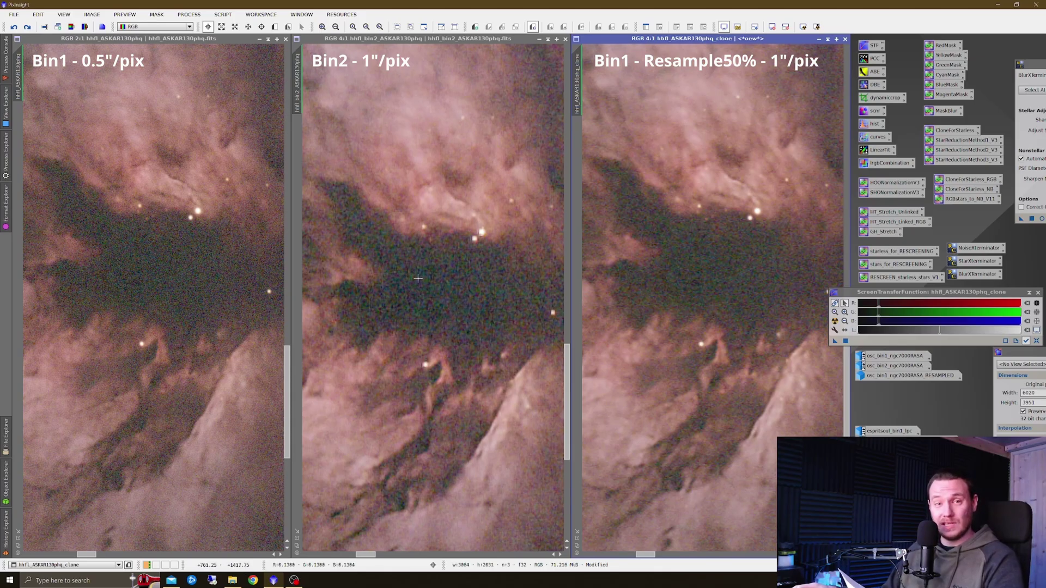
- Undo the BlurXTerminator sharpening on all three images
right_click(168, 264)
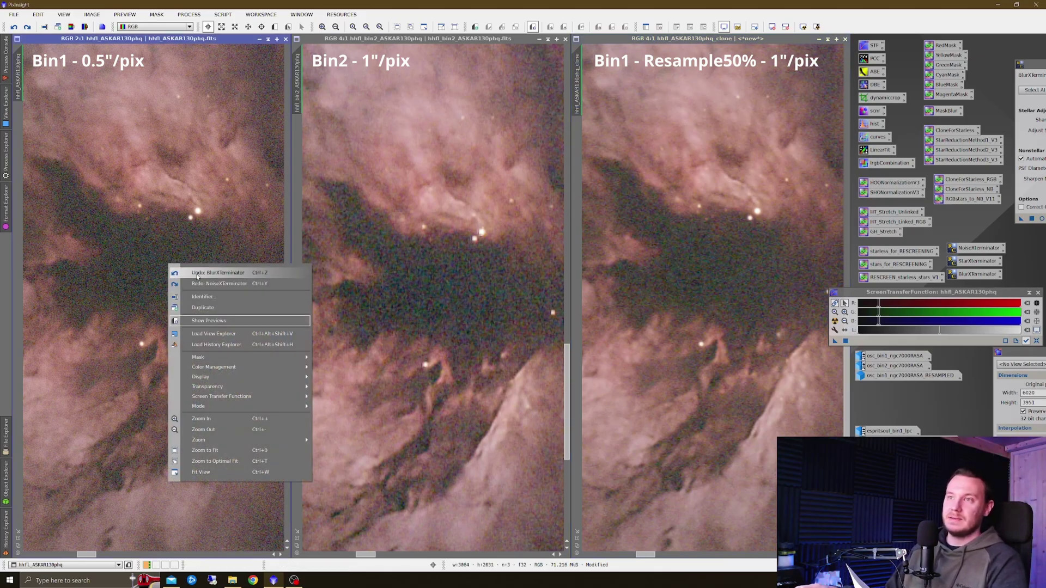
left_click(216, 273)
right_click(416, 269)
left_click(442, 279)
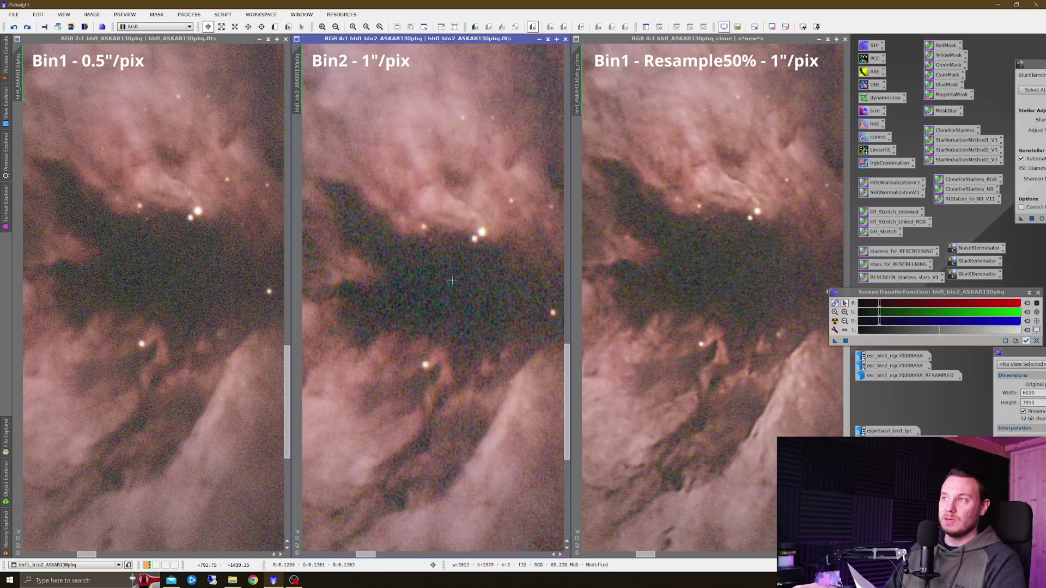
right_click(668, 266)
left_click(690, 277)
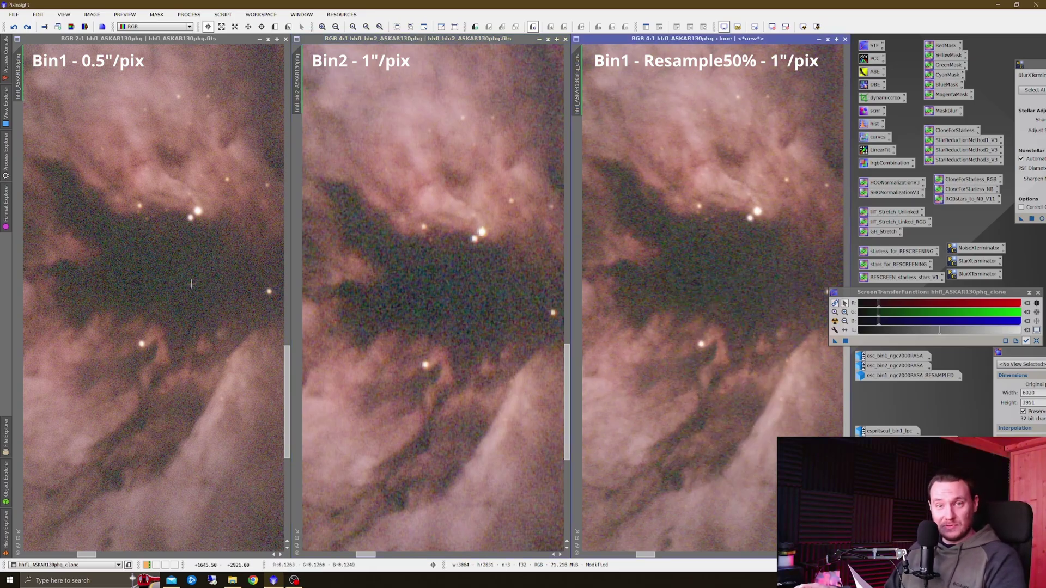
- Zoom raw Bin1 onto the Horsehead's head and sync the other views to it
scroll(187, 267, "down", 6)
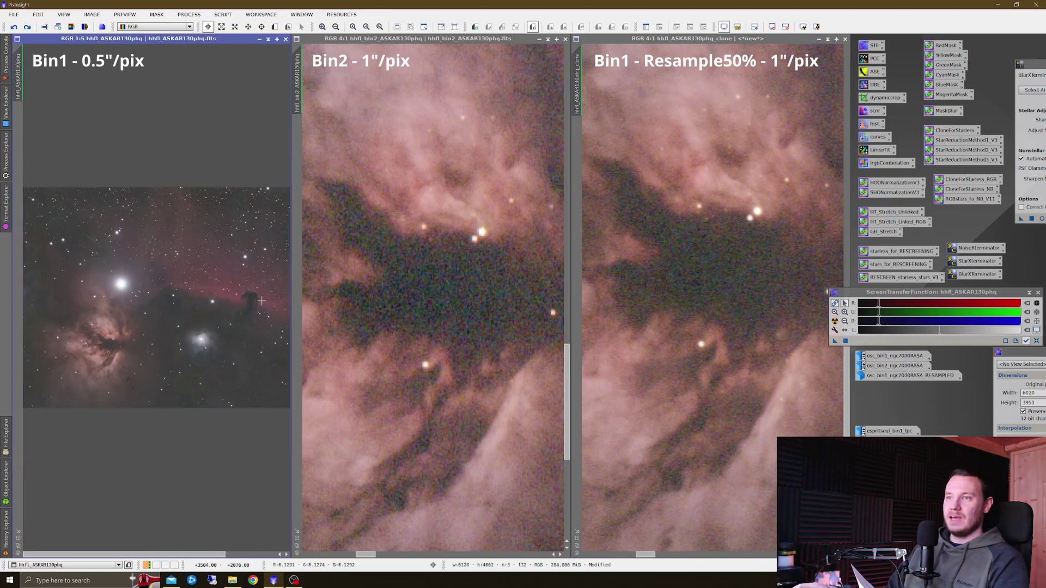
scroll(212, 302, "up", 4)
scroll(223, 311, "up", 1)
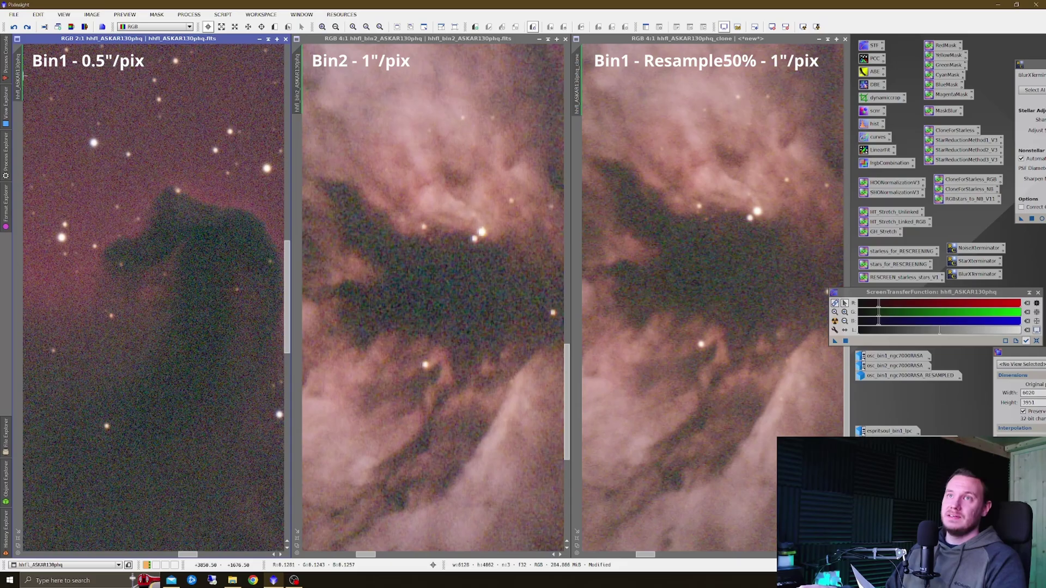
left_click_drag(18, 77, 581, 83)
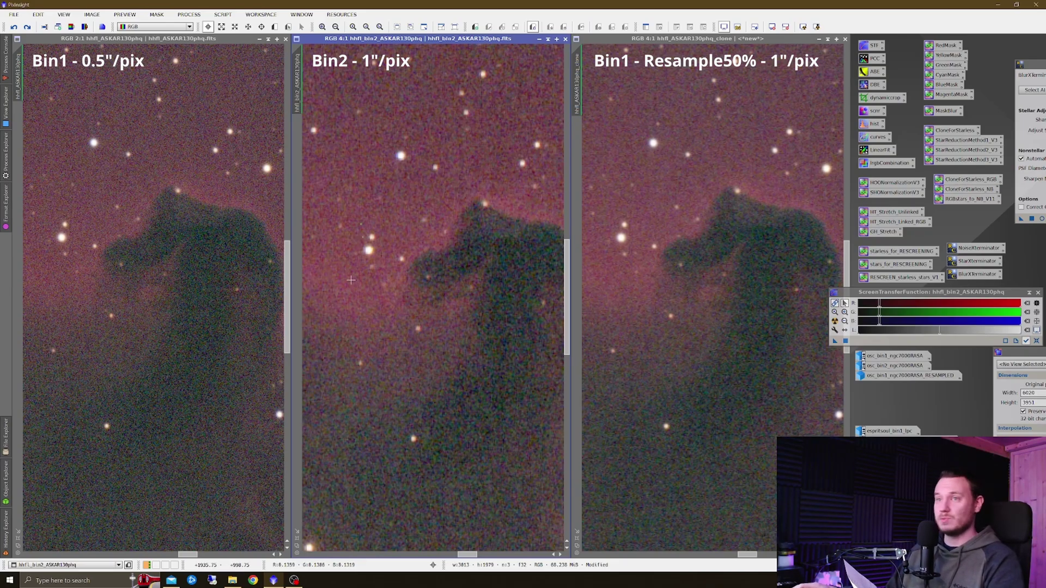
- Review the BlurXTerminator and NoiseXTerminator redo entries on all three views, leaving them raw
right_click(151, 303)
key("Escape")
right_click(183, 319)
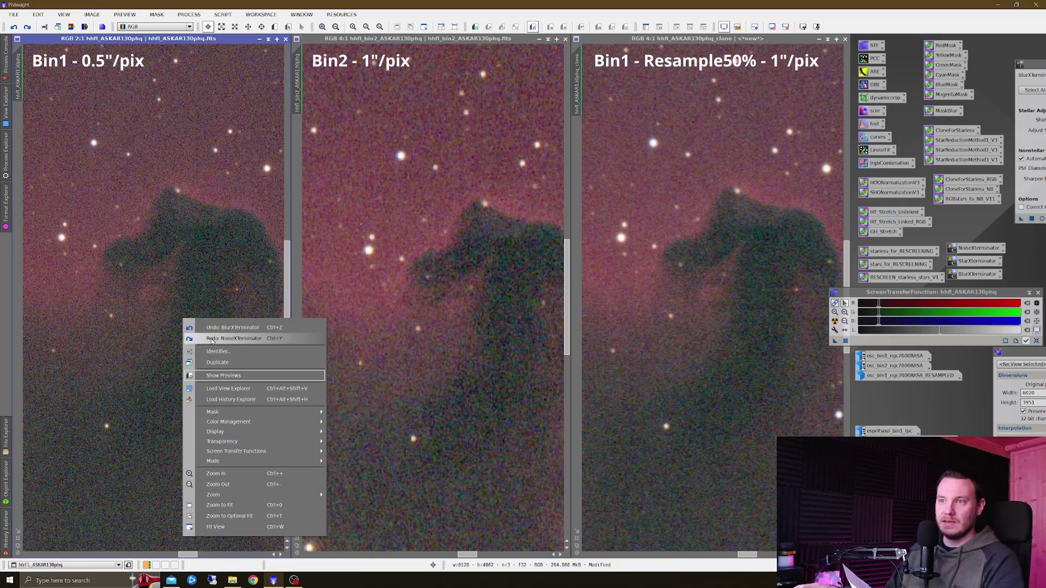
key("Escape")
right_click(461, 291)
key("Escape")
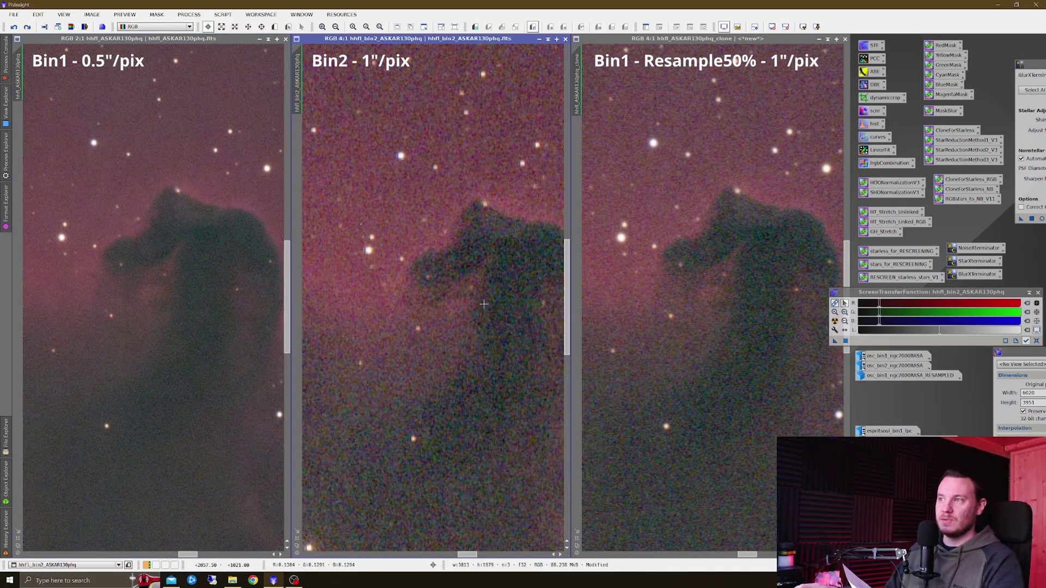
right_click(484, 304)
key("Escape")
right_click(652, 263)
key("Escape")
right_click(675, 270)
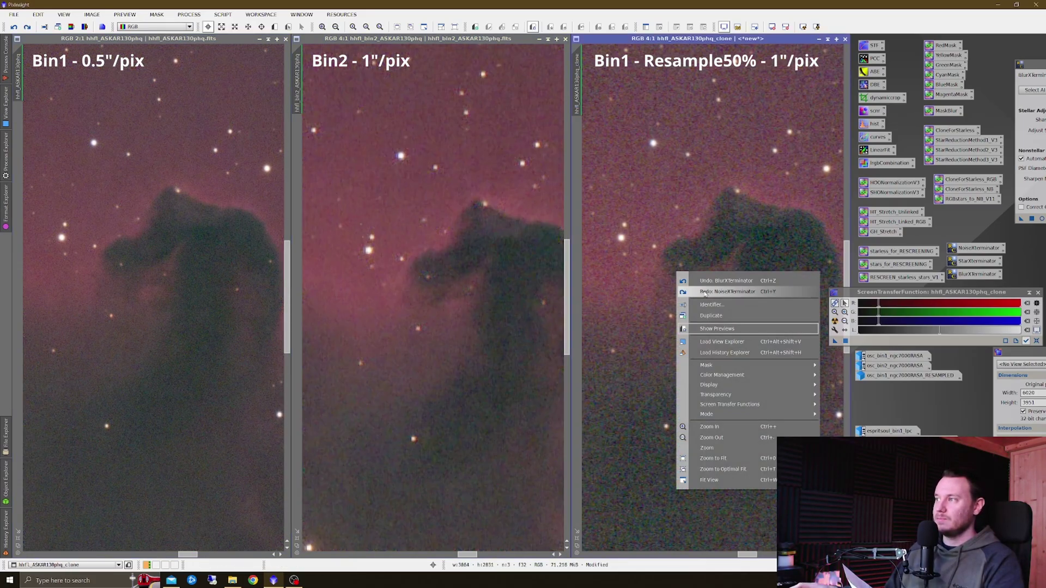
key("Escape")
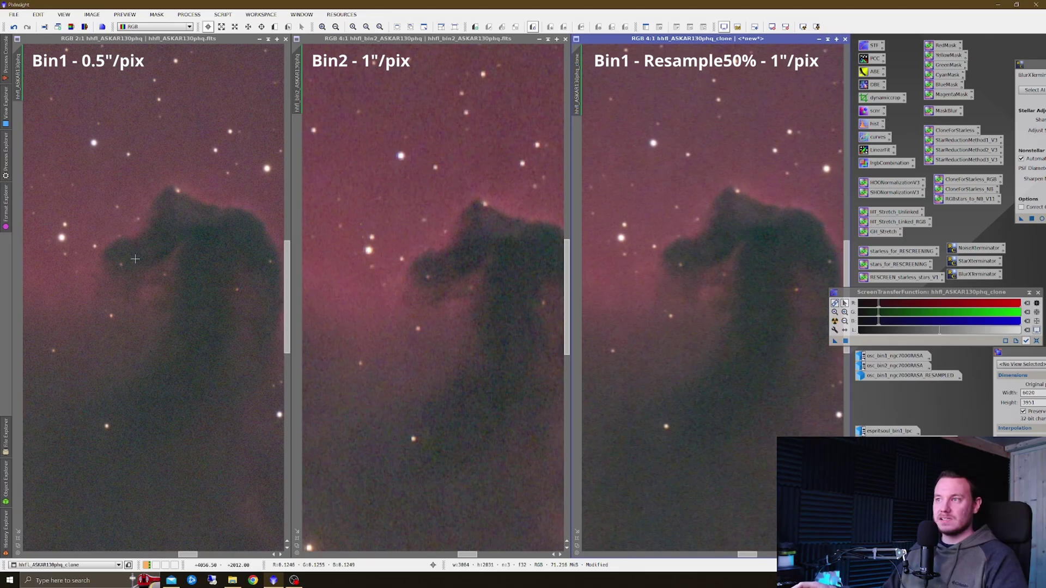
- Zoom Bin1 onto the star field beside the Horsehead and match Bin2 to it
scroll(62, 246, "up", 1)
scroll(67, 246, "up", 1)
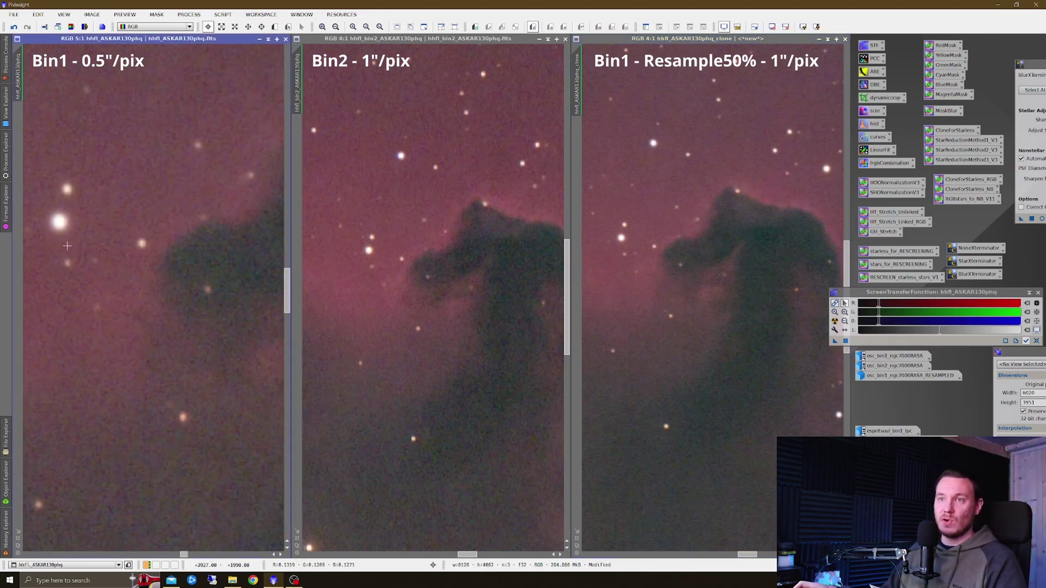
left_click_drag(18, 76, 577, 90)
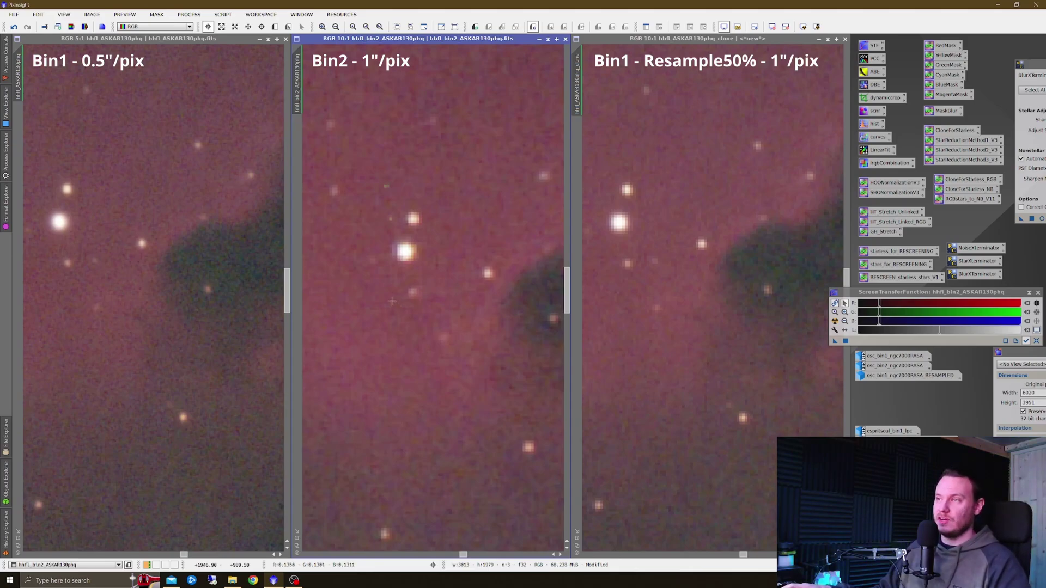
- Iconise the three Horsehead views and restore the espritsoul Bin1, Bin2 and resampled images
left_click(259, 39)
left_click(538, 39)
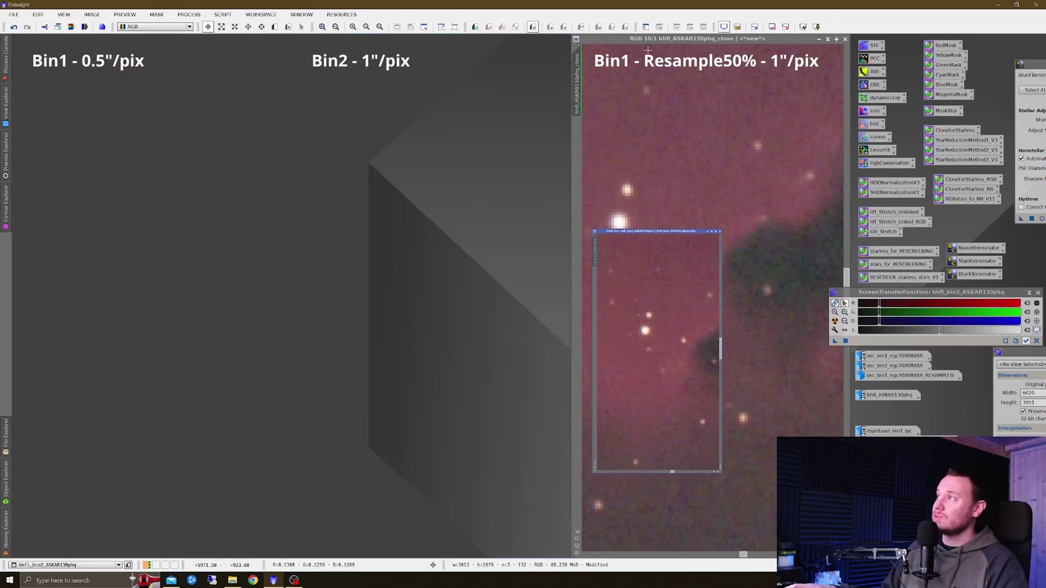
left_click(818, 39)
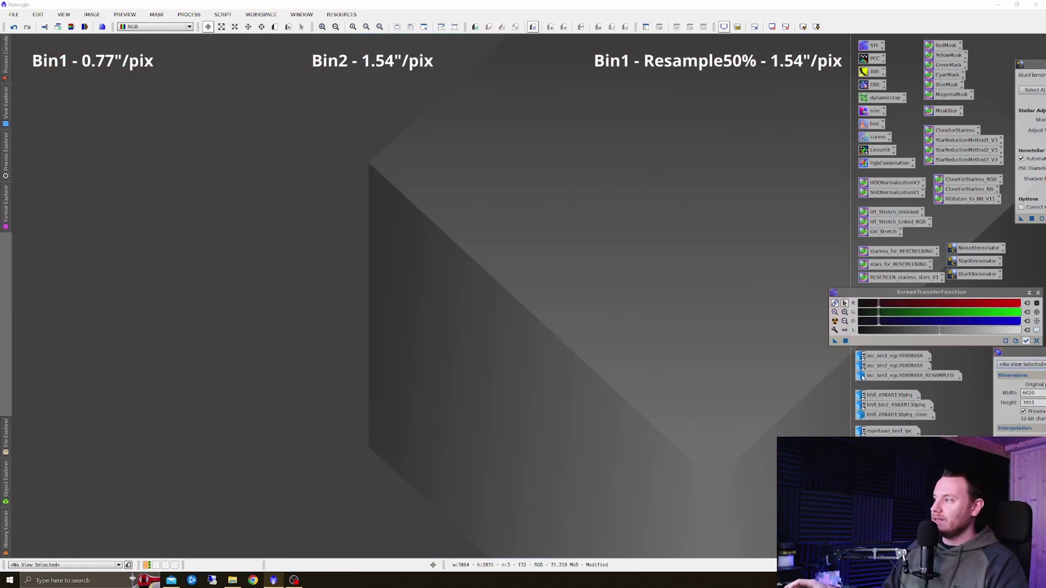
double_click(892, 432)
double_click(893, 442)
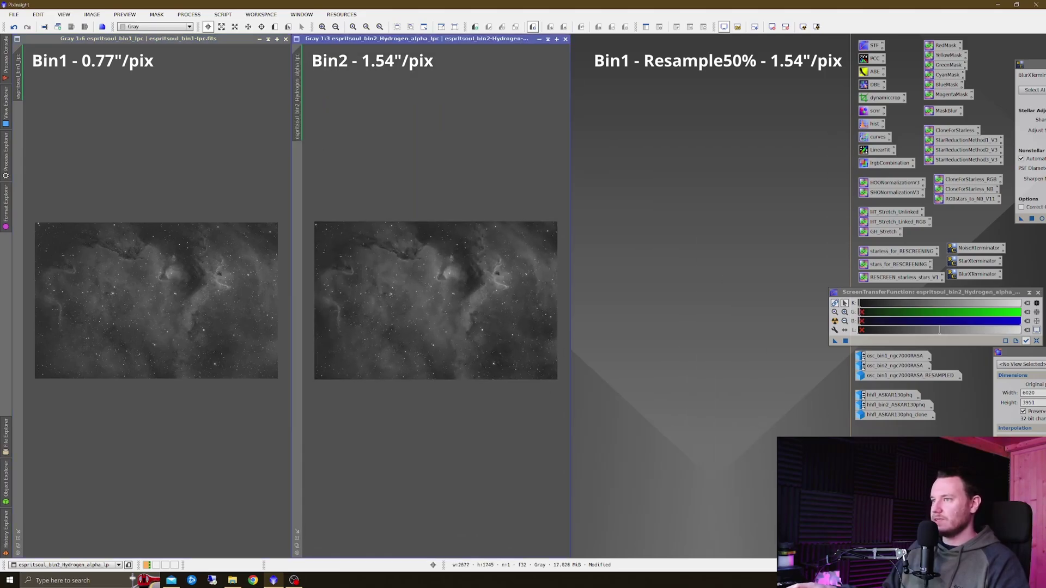
double_click(893, 451)
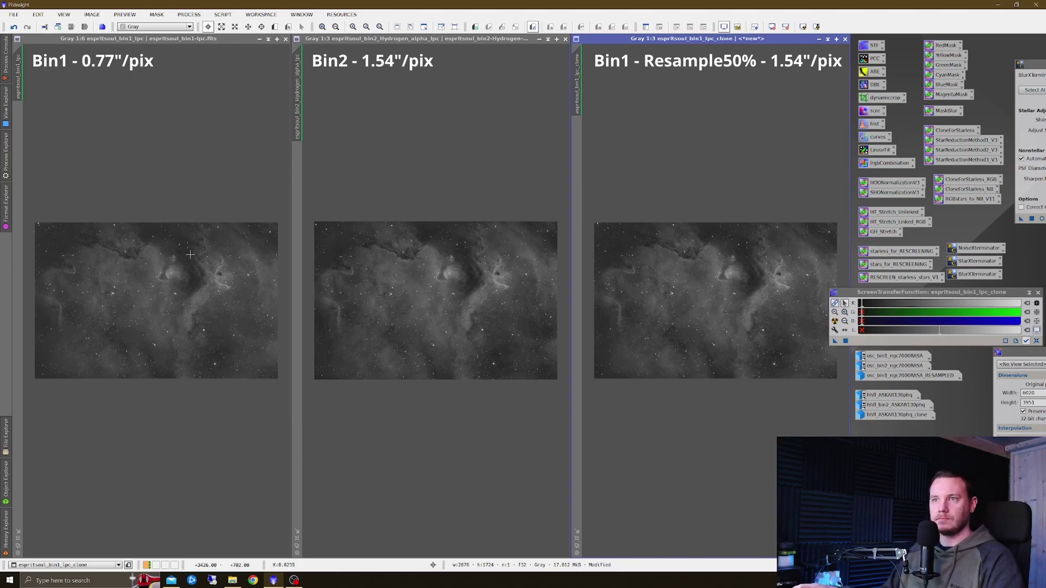
- Undo BlurXTerminator on the Bin1, Bin2 and resampled Soul Nebula views
scroll(222, 256, "up", 6)
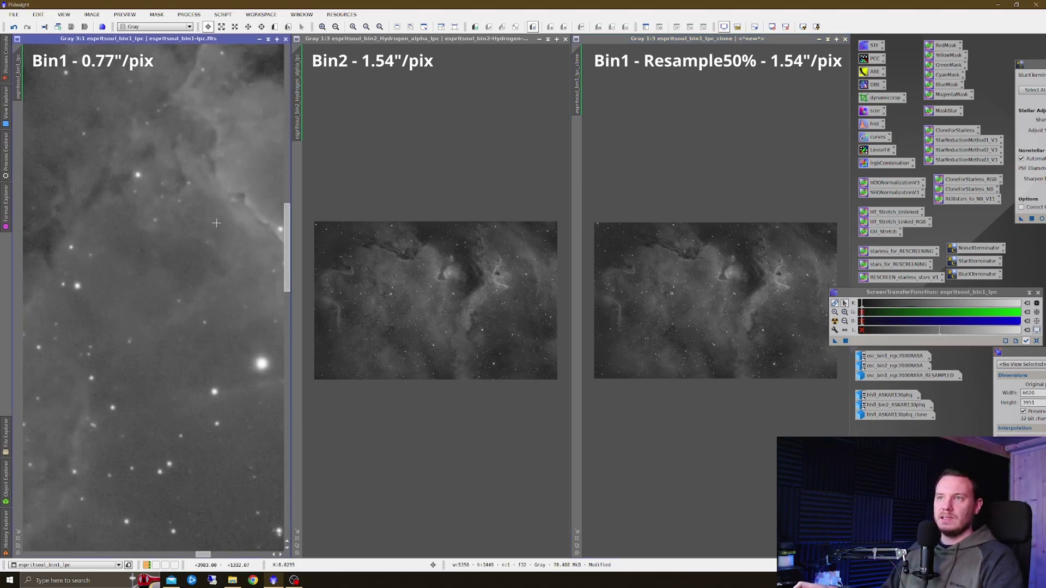
scroll(221, 227, "down", 1)
right_click(220, 227)
key("Escape")
right_click(232, 230)
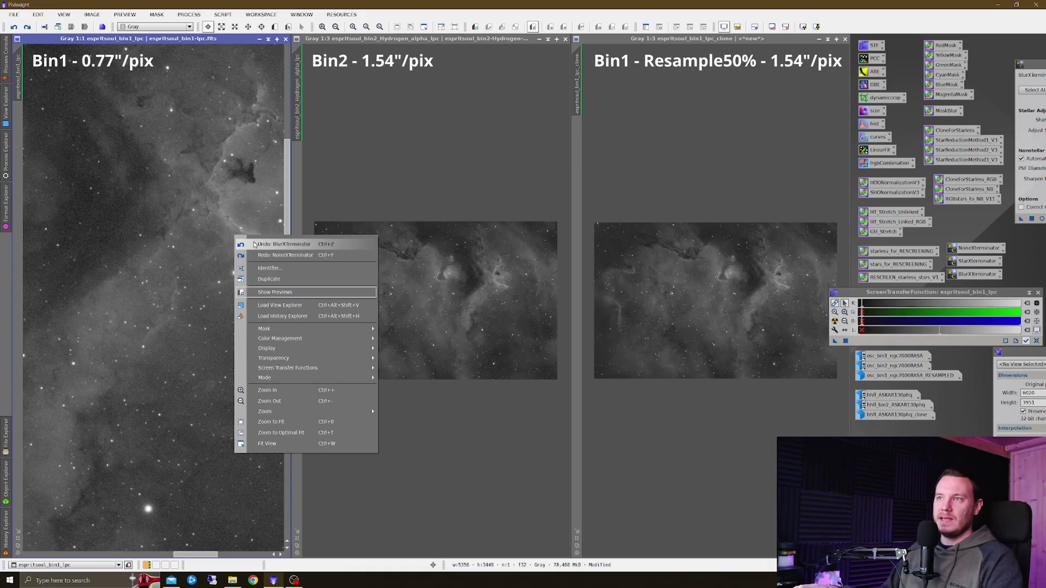
key("Escape")
right_click(442, 244)
key("Escape")
right_click(469, 247)
key("Escape")
right_click(694, 253)
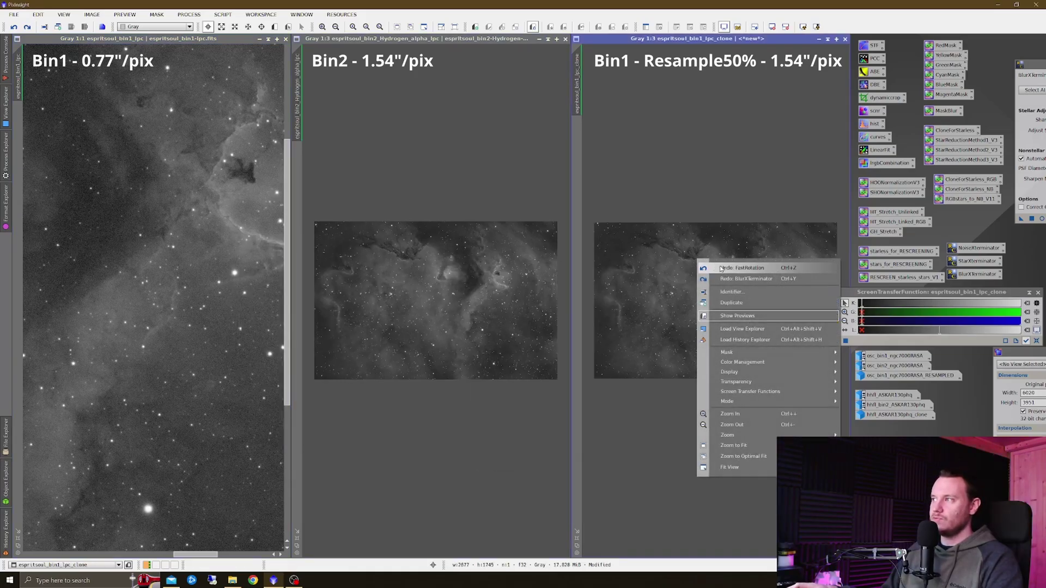
key("Escape")
right_click(721, 266)
key("Escape")
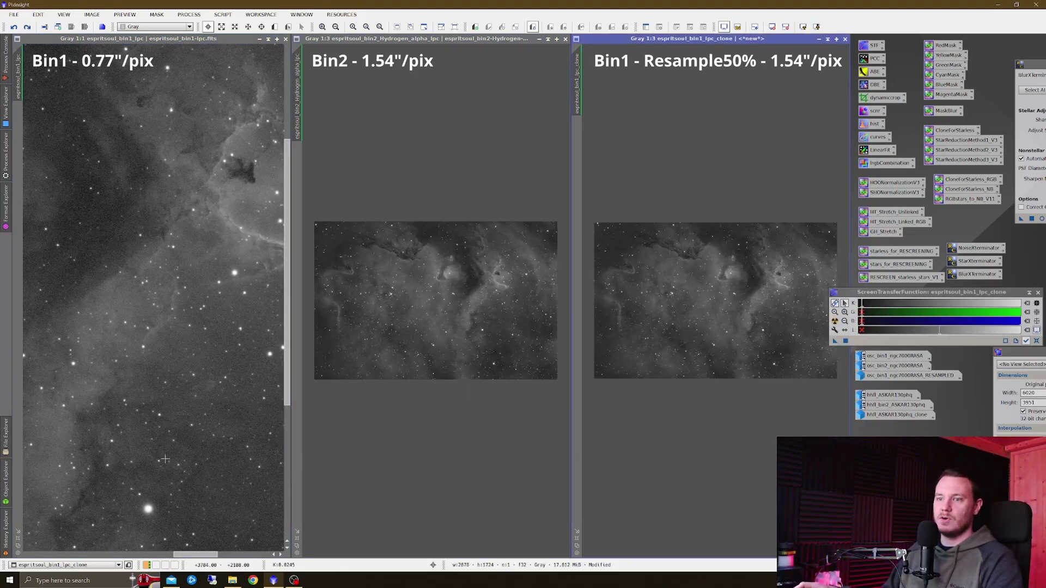
- Frame Bin1 on the dark cloud and nebula ridge, and match the other two views to it
left_click_drag(188, 554, 200, 554)
left_click_drag(284, 322, 286, 269)
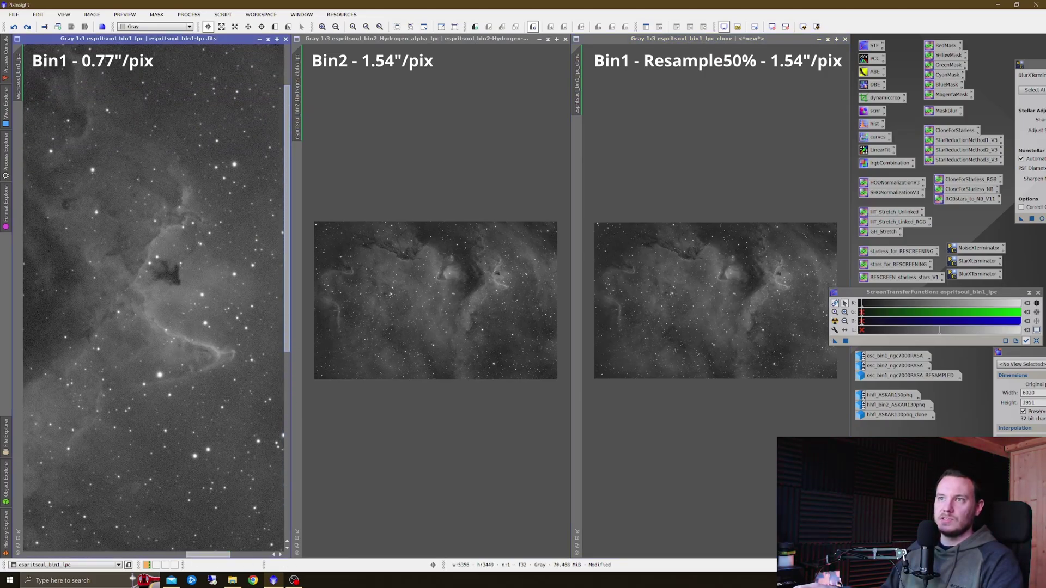
scroll(196, 262, "up", 1)
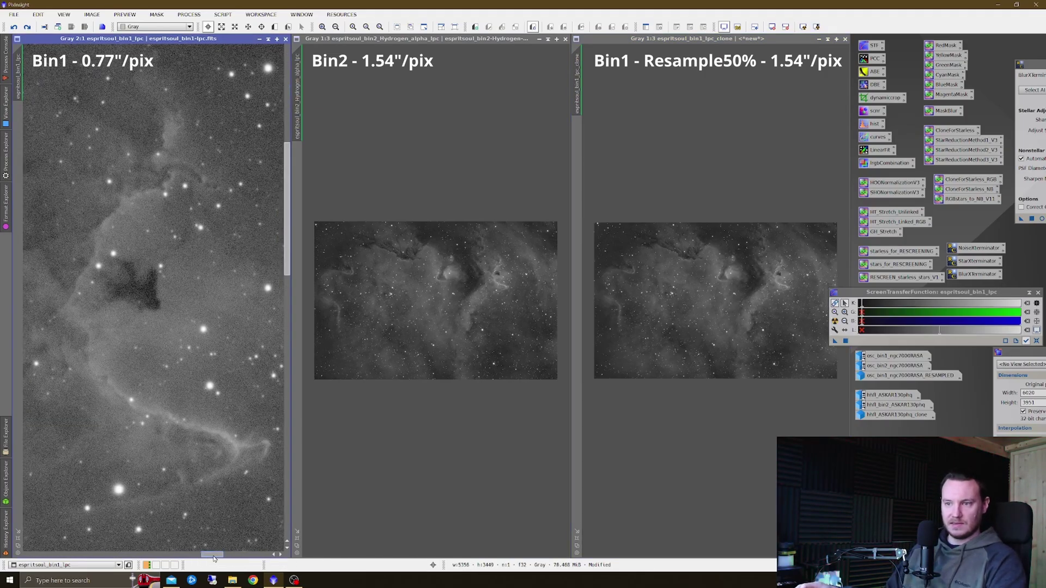
scroll(163, 314, "right", 1)
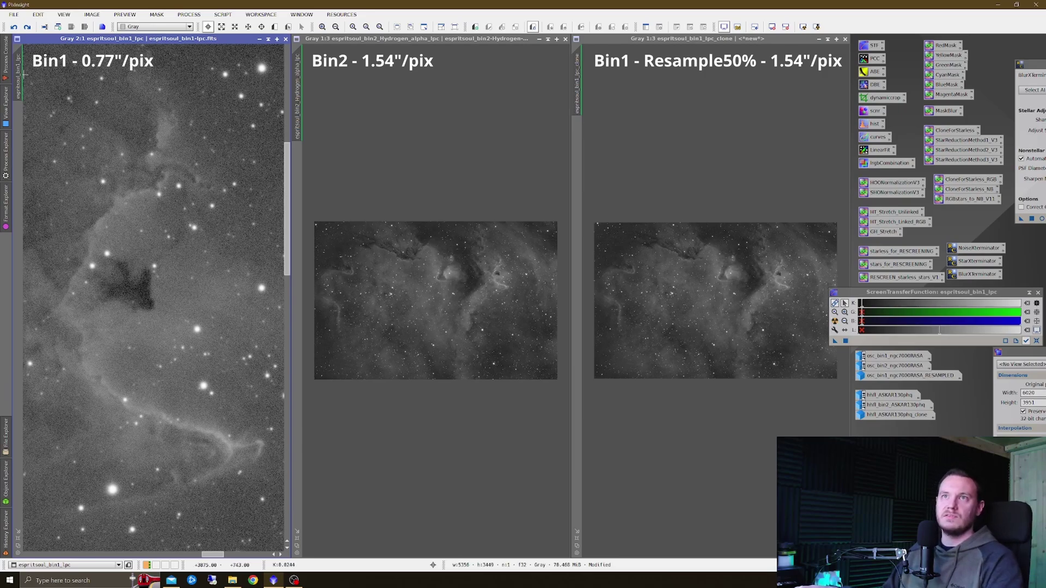
left_click_drag(20, 73, 576, 82)
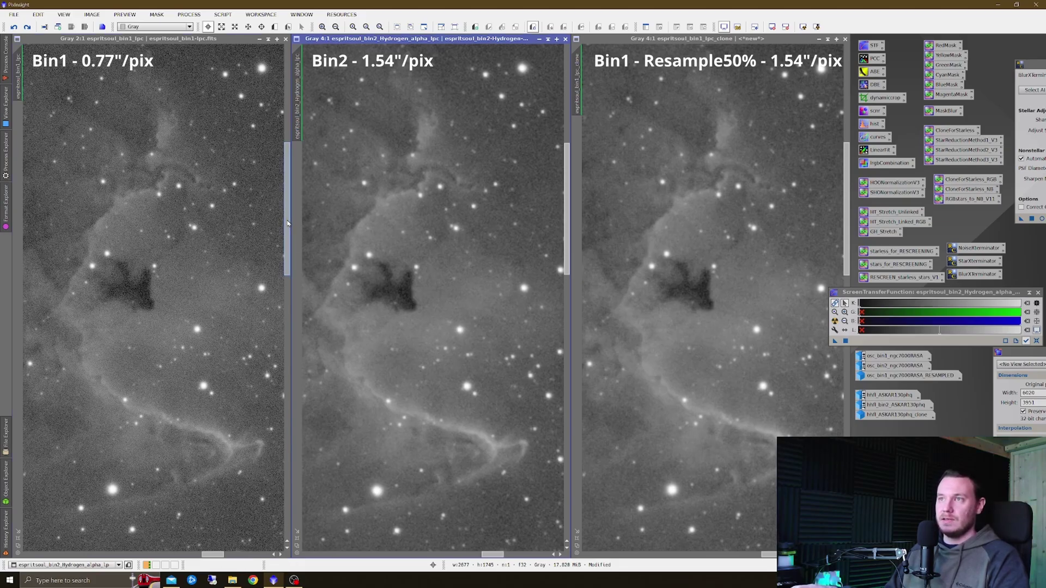
mouse_move(288, 223)
left_mouse_down()
mouse_move(288, 254)
mouse_move(289, 241)
left_mouse_up()
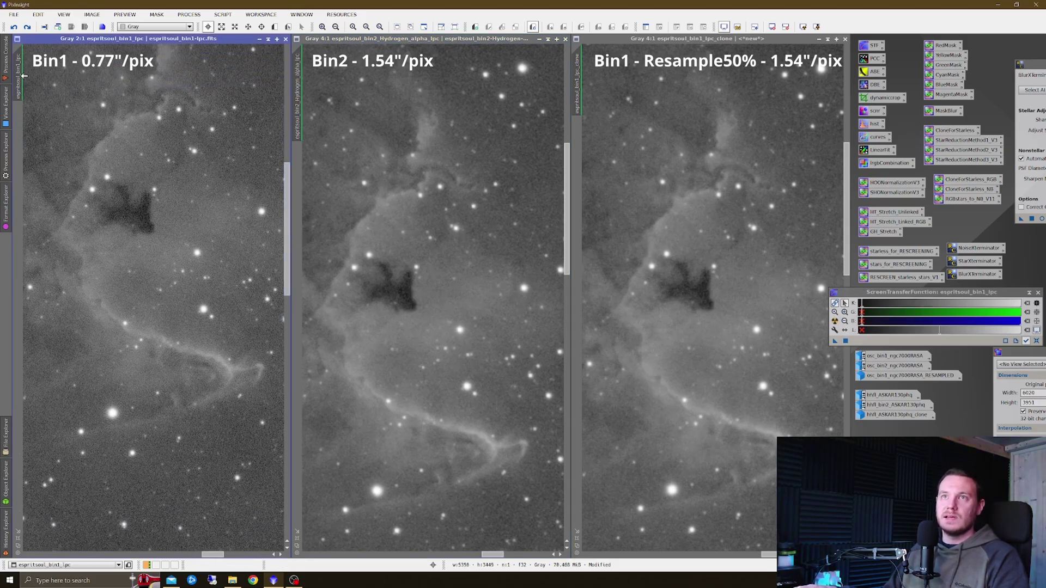
scroll(302, 109, "down", 3)
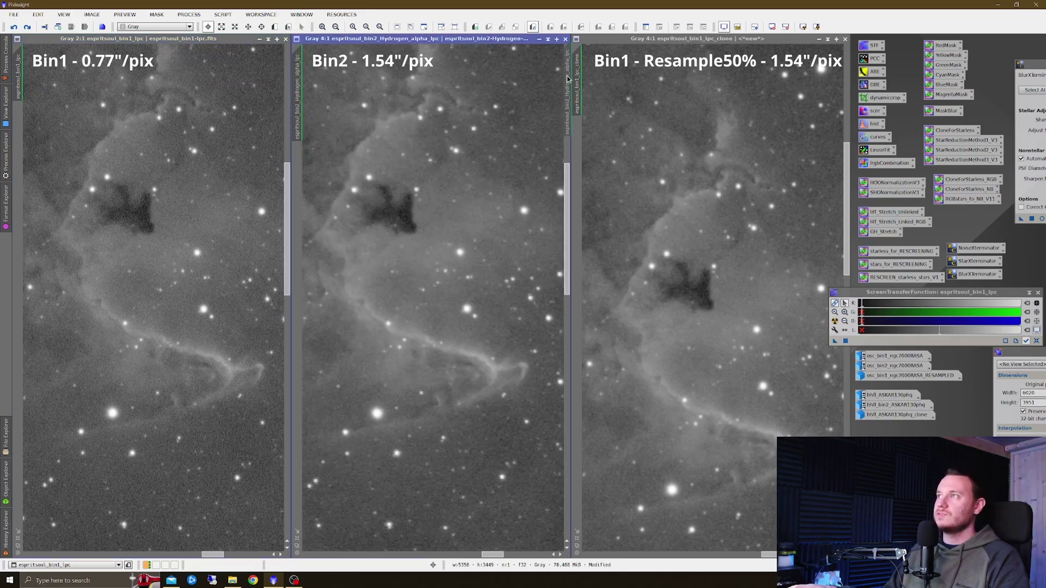
scroll(586, 82, "down", 3)
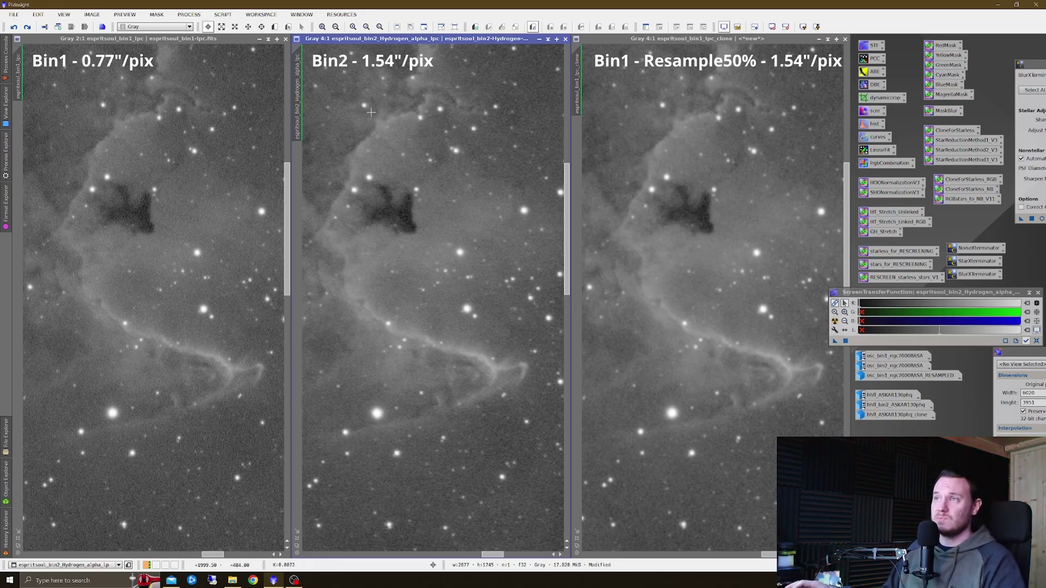
- Redo BlurXTerminator on the resampled and Bin2 Soul Nebula views, checking Bin1's history too
right_click(204, 254)
key("Escape")
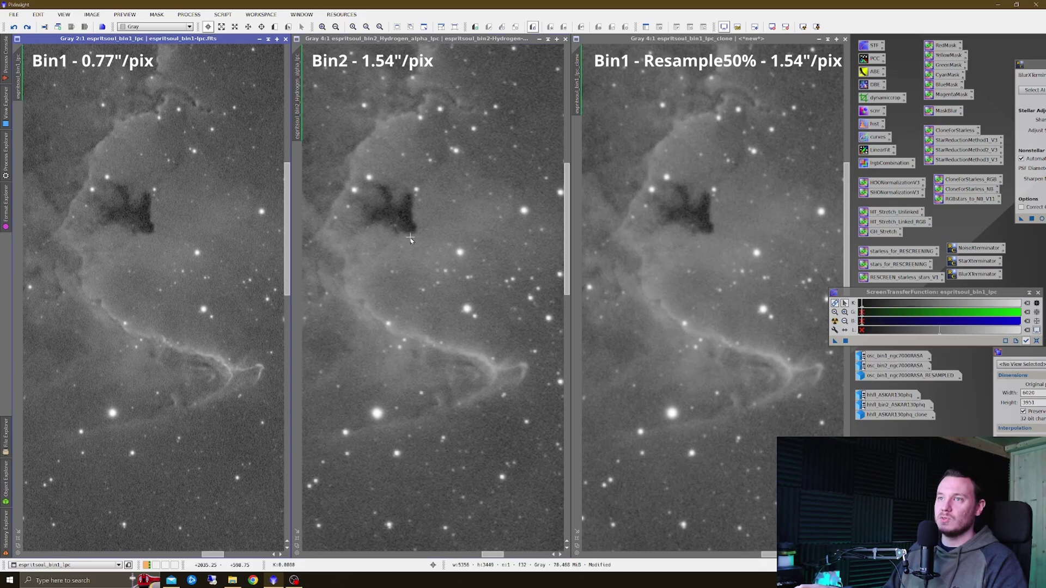
right_click(409, 238)
right_click(683, 237)
key("Escape")
right_click(706, 250)
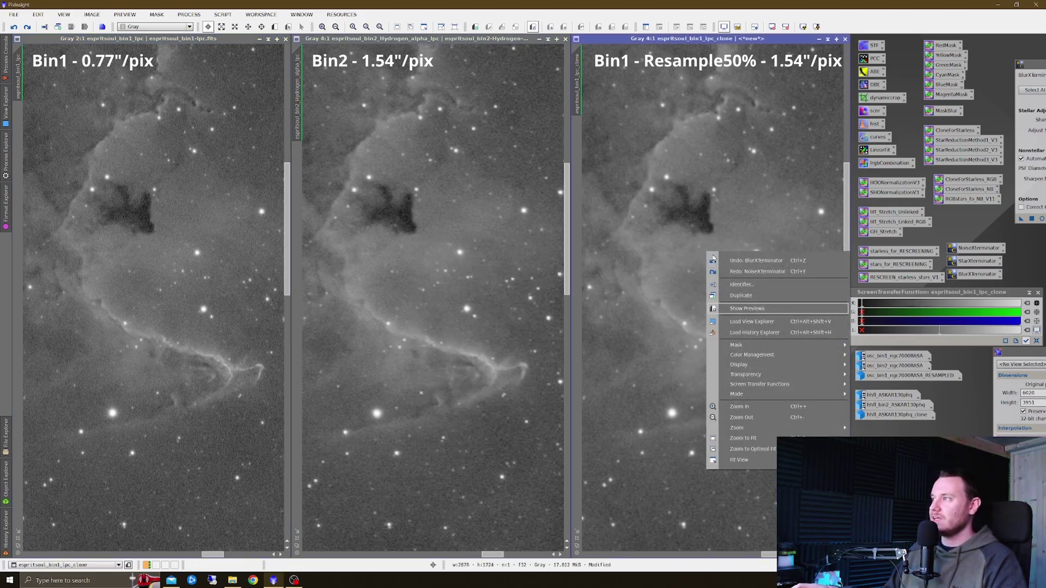
key("Escape")
right_click(472, 240)
key("Escape")
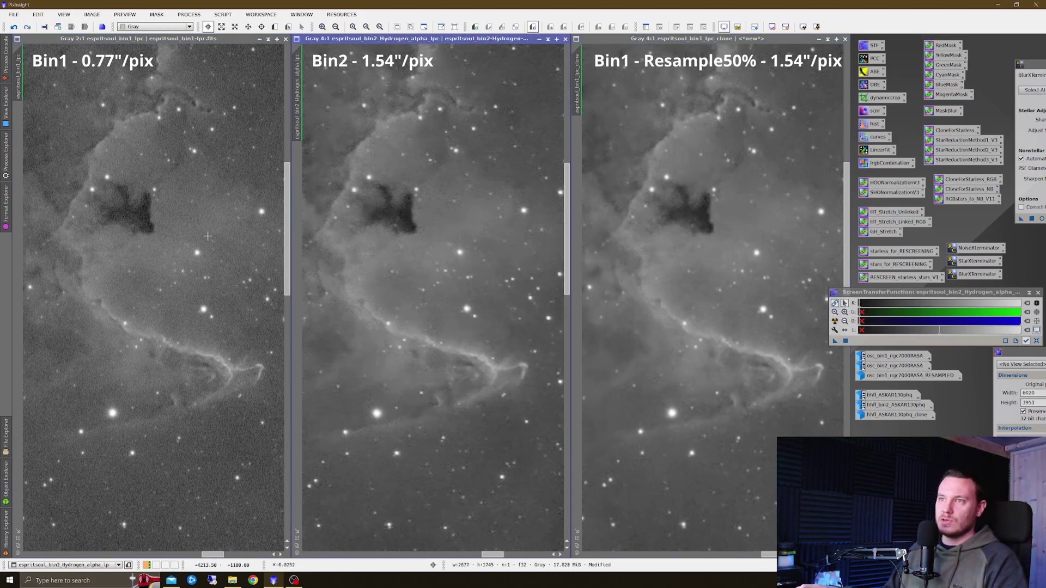
right_click(204, 236)
key("Escape")
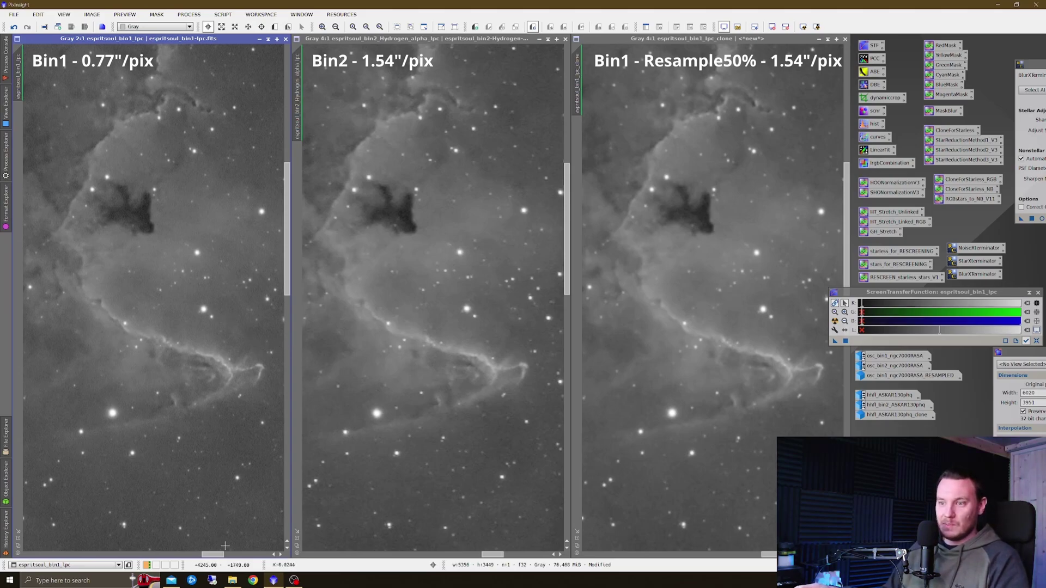
left_click_drag(213, 554, 155, 554)
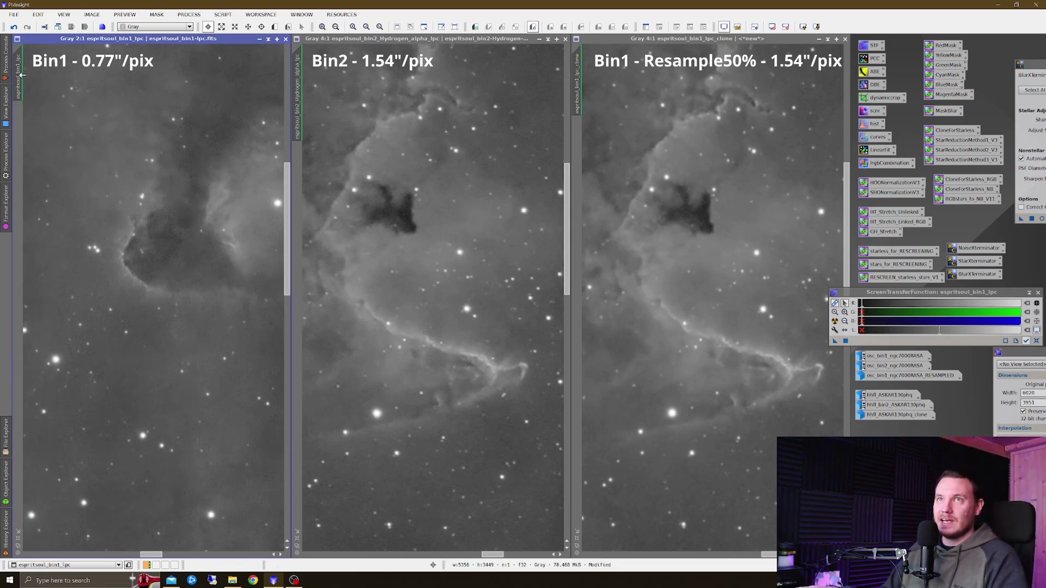
- Match Bin2 and the resampled view to Bin1's dark-cloud region, then repan Bin1 and resync Bin2
left_click_drag(21, 75, 301, 82)
left_click_drag(297, 96, 578, 95)
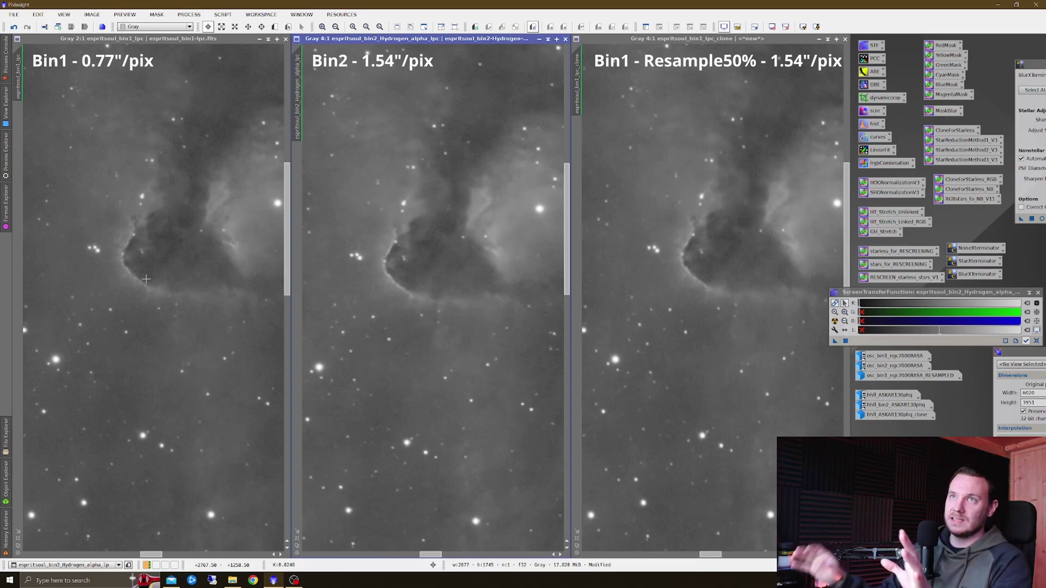
scroll(146, 279, "down", 1)
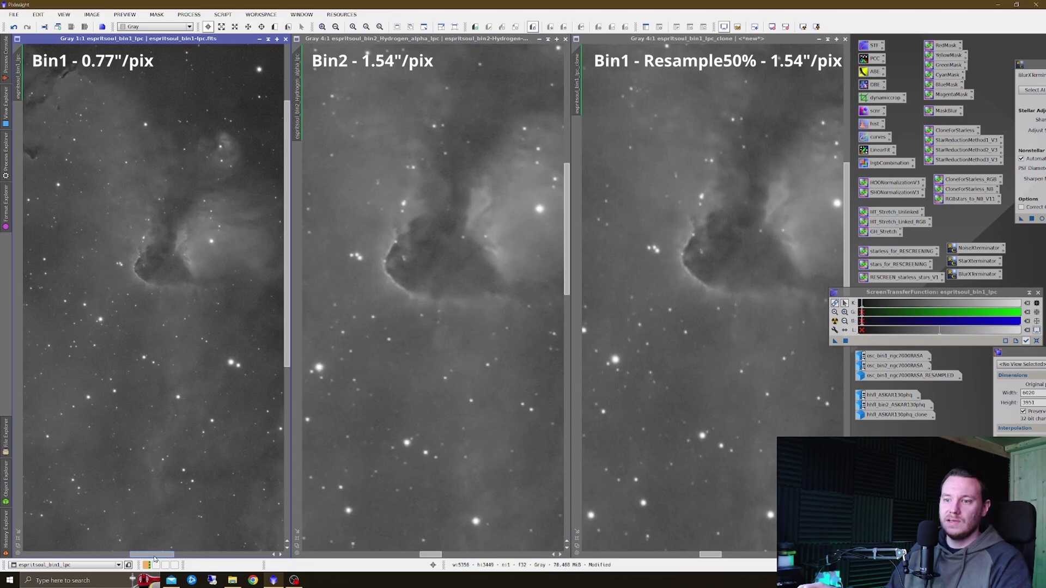
left_click_drag(156, 555, 126, 555)
left_click_drag(289, 270, 287, 224)
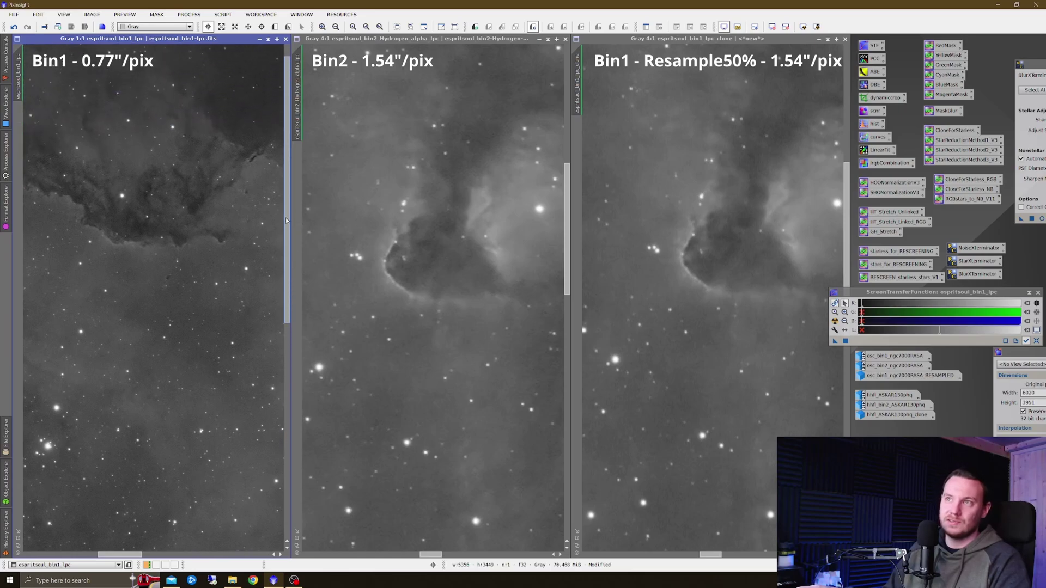
left_click_drag(18, 76, 577, 87)
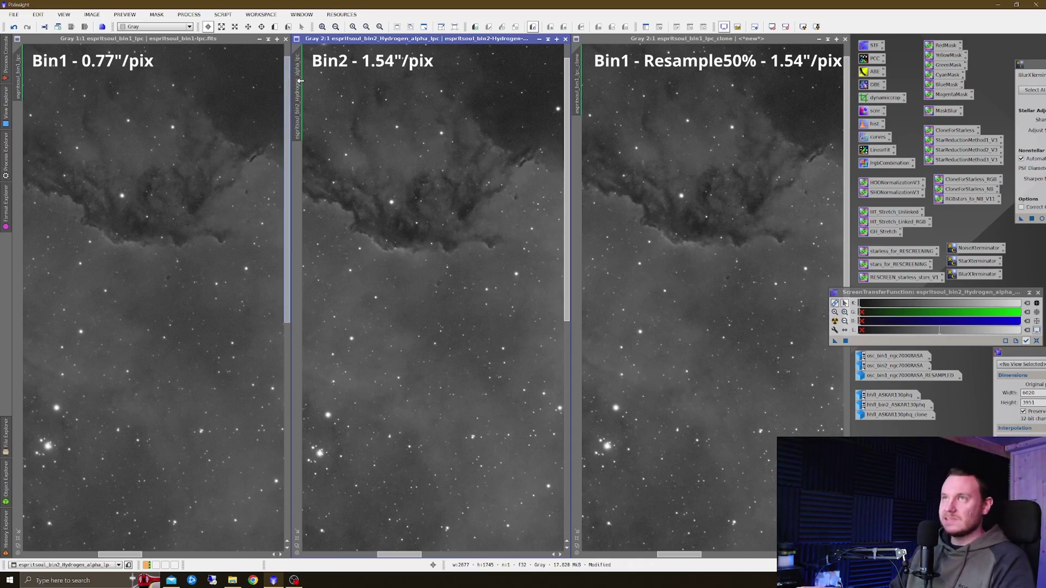
- Minimize the Soul Nebula Bin1, Bin2 and resampled views
left_click(259, 39)
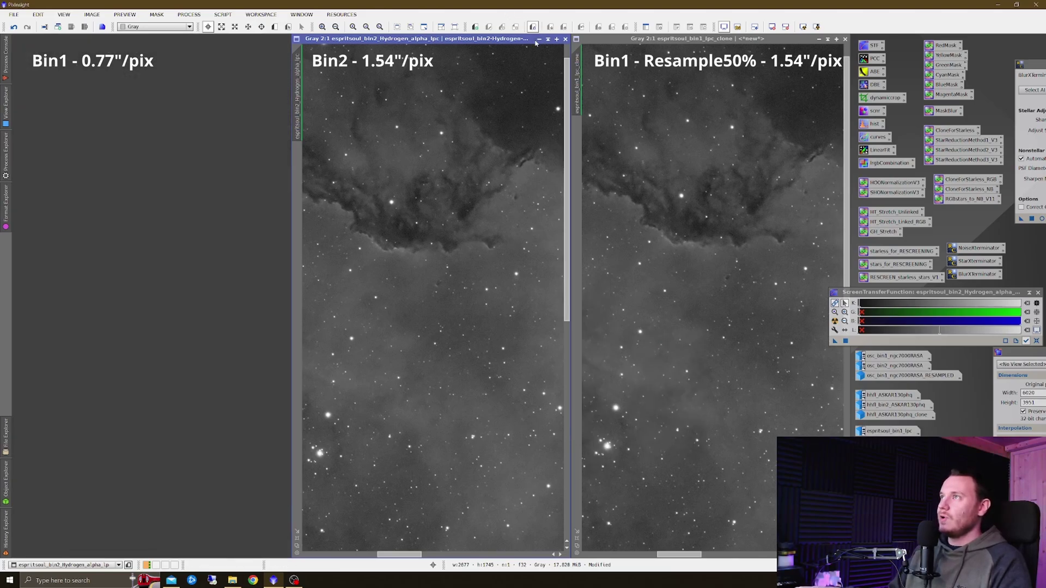
left_click(539, 39)
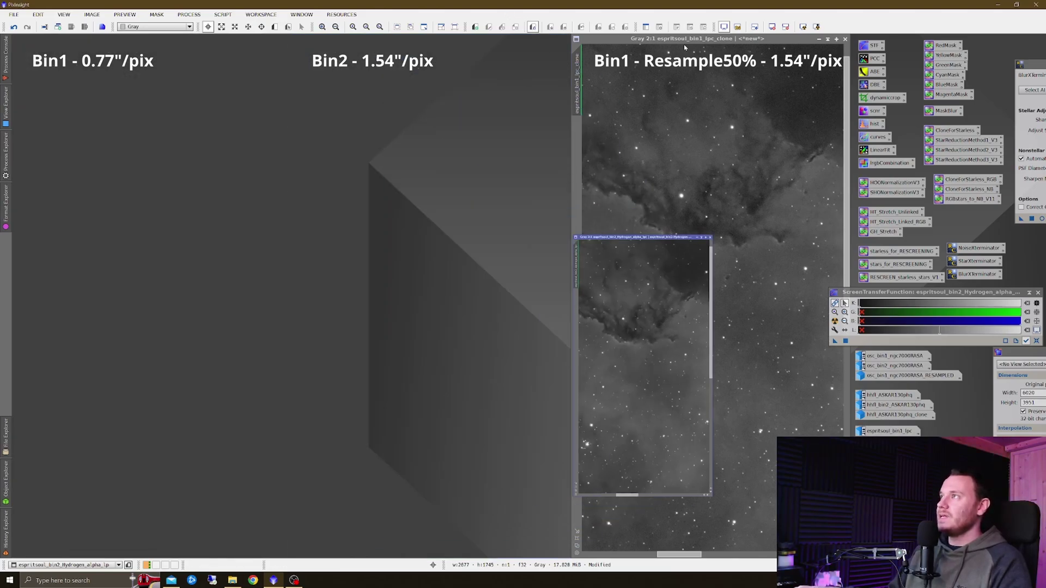
left_click(818, 40)
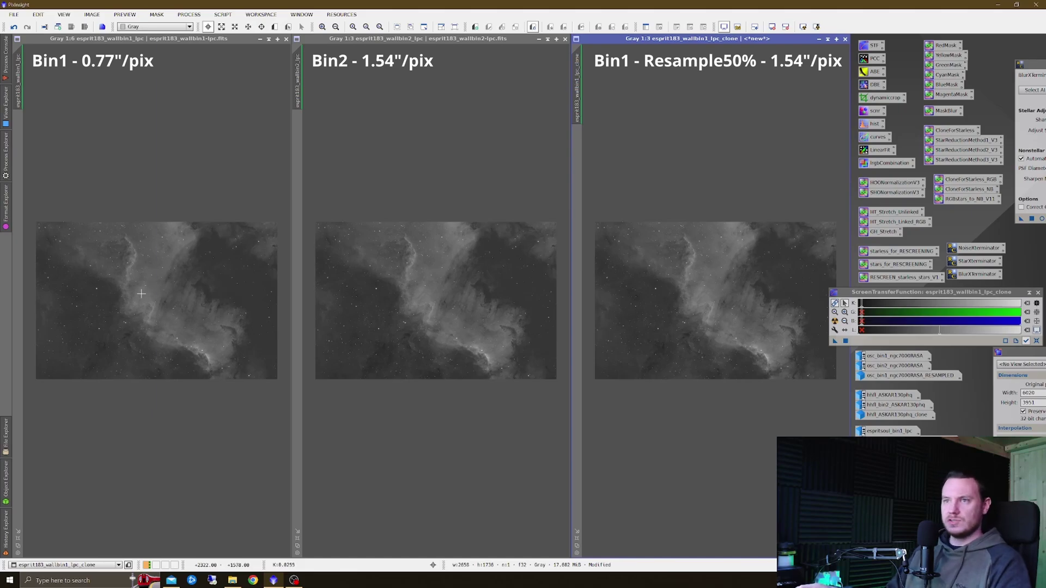
- Pan the Cygnus Wall Bin1 view to a new region and give Bin2 the same framing
scroll(160, 324, "up", 3)
scroll(201, 446, "up", 3)
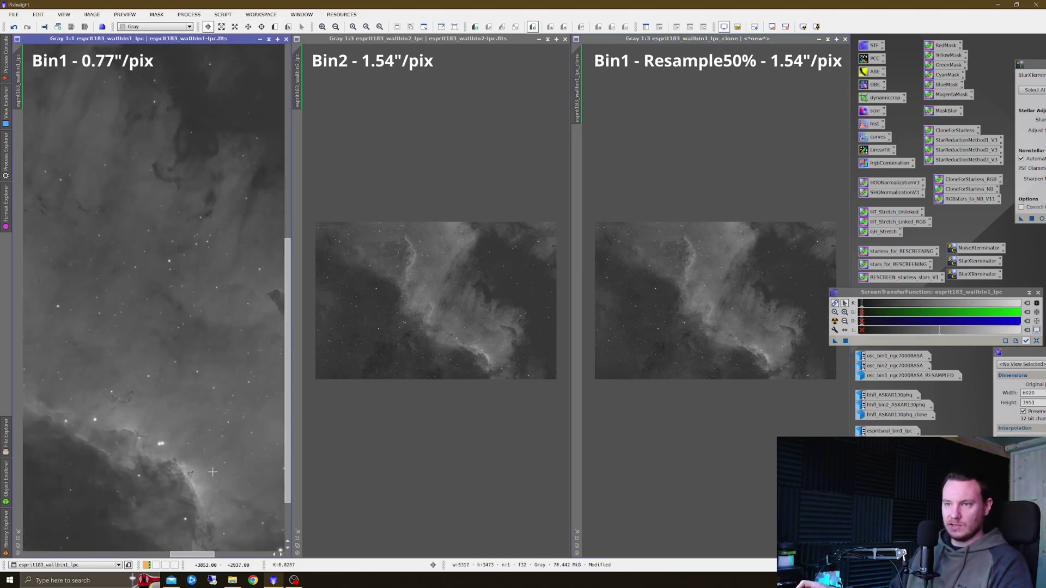
scroll(223, 442, "left", 2)
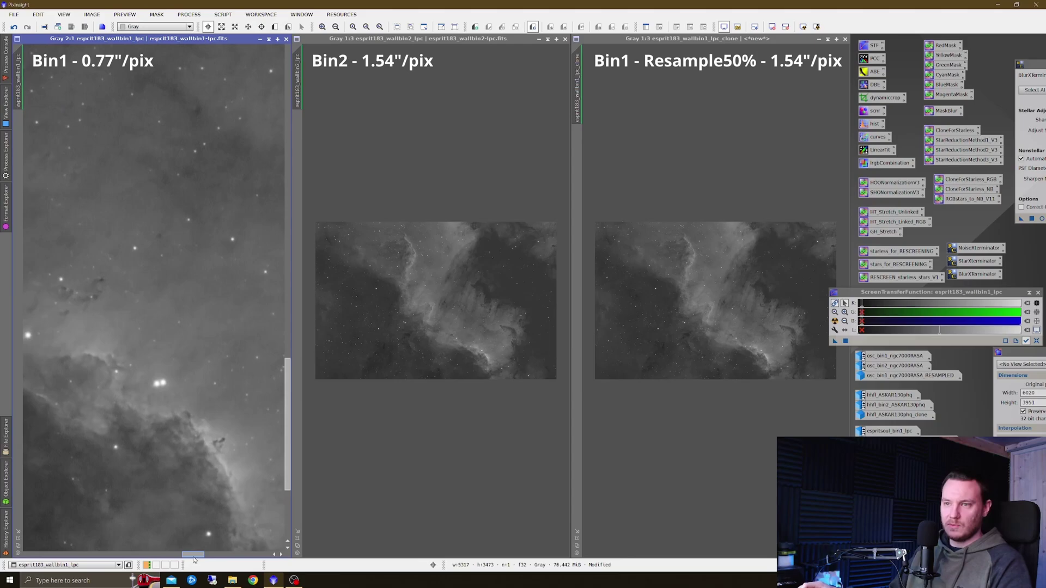
left_click_drag(287, 388, 290, 431)
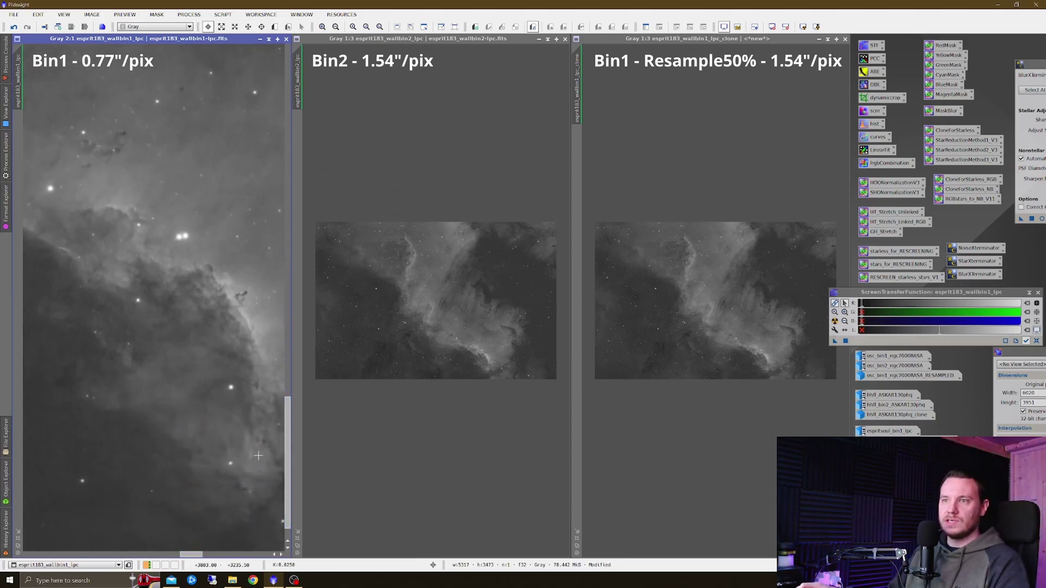
left_click_drag(191, 554, 192, 554)
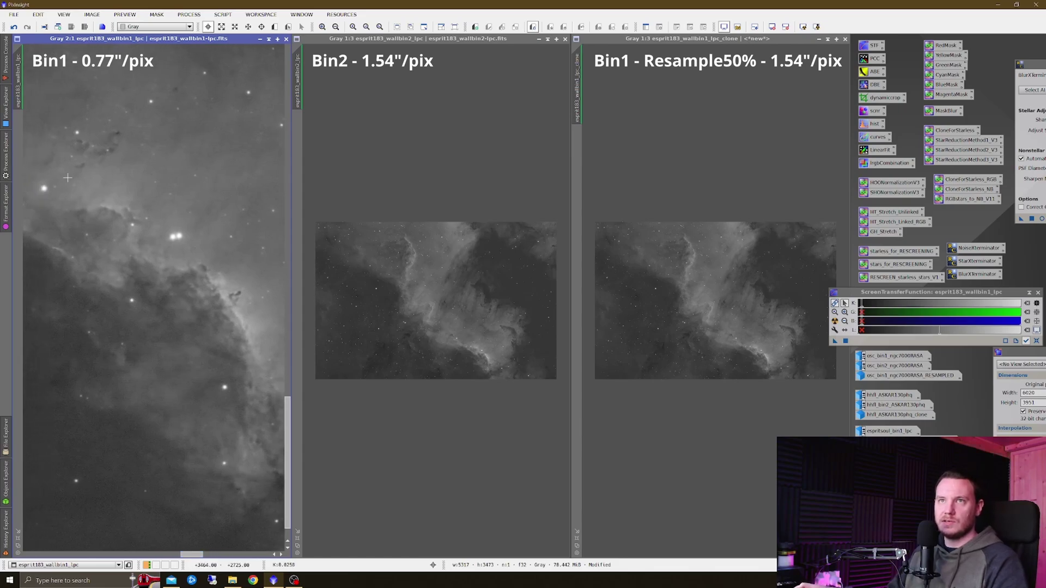
left_click_drag(19, 73, 579, 81)
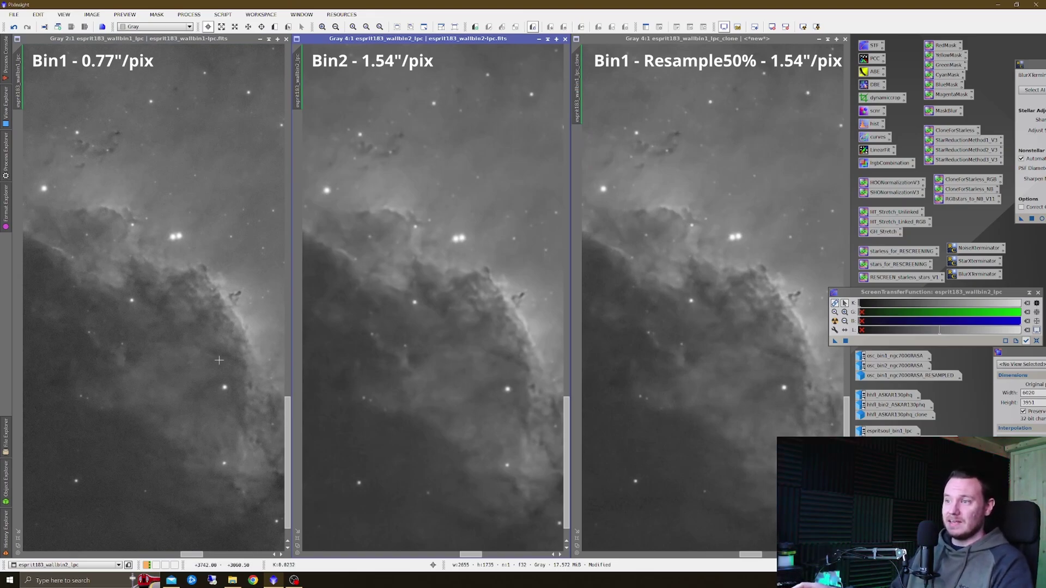
- Undo BlurXTerminator on the Cygnus Wall views, leaving Bin1, Bin2 and the resampled clone raw
right_click(176, 357)
right_click(198, 348)
right_click(384, 349)
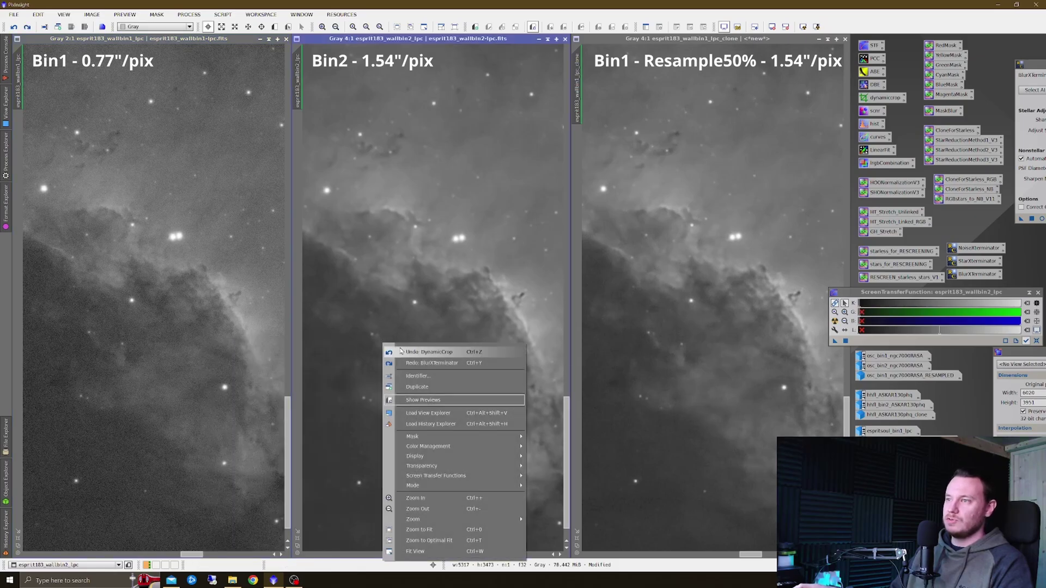
right_click(439, 344)
right_click(660, 345)
right_click(678, 346)
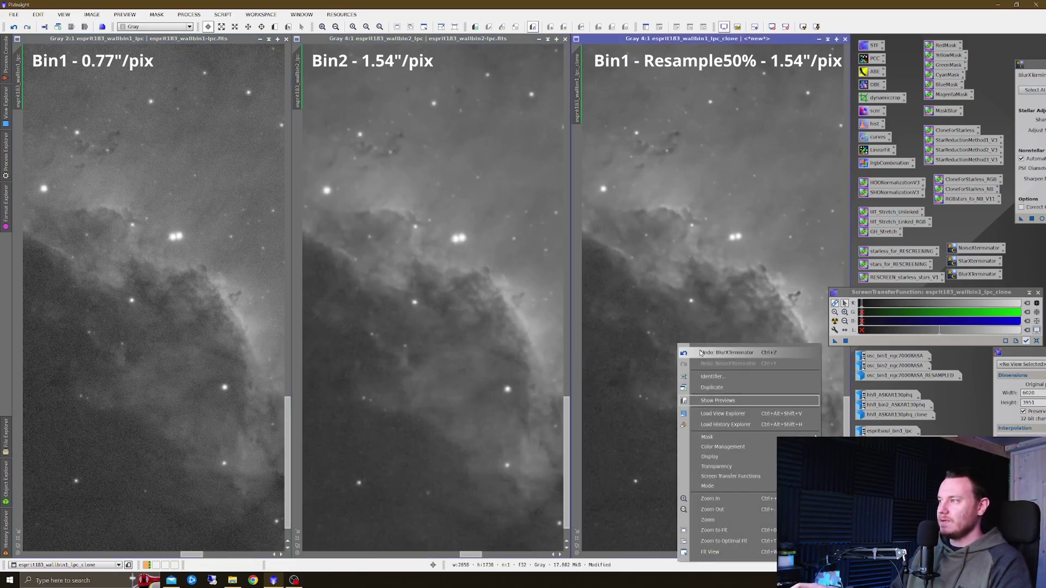
right_click(184, 338)
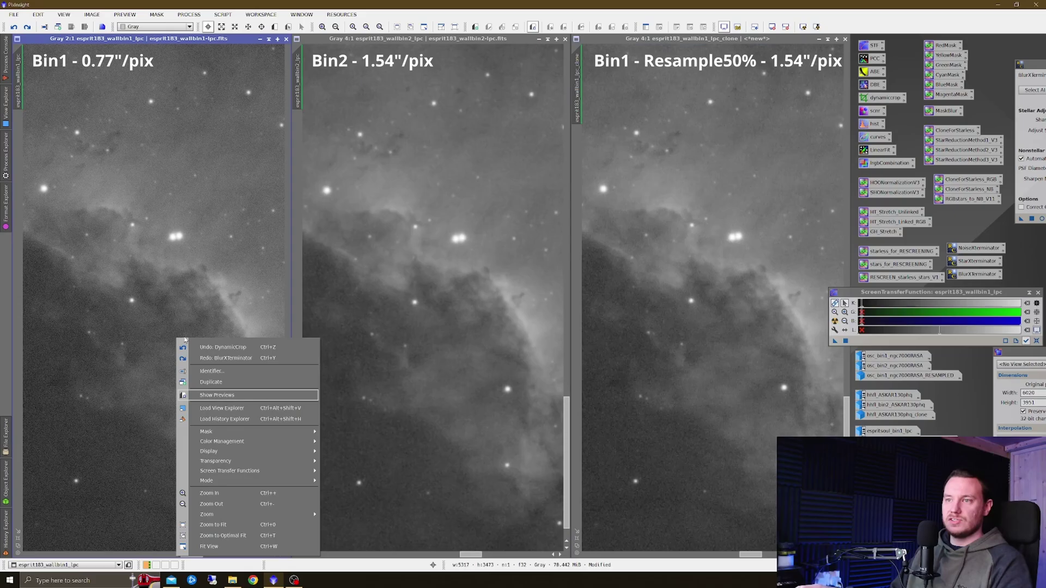
right_click(361, 303)
right_click(709, 308)
left_click(672, 270)
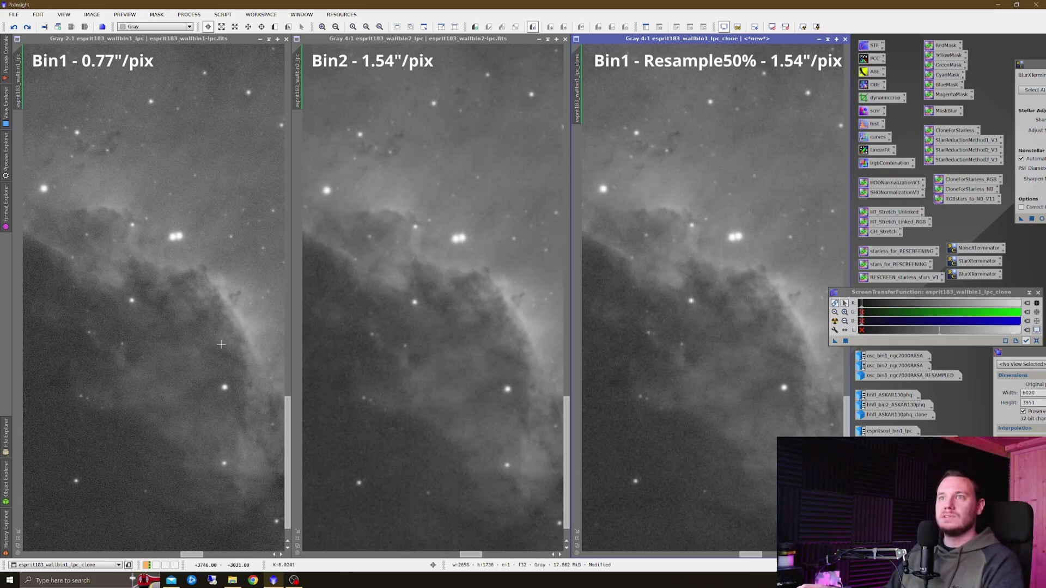
- Pan Bin1 to a new stretch of the Cygnus Wall ridge and sync Bin2 to it
left_click_drag(192, 555, 198, 554)
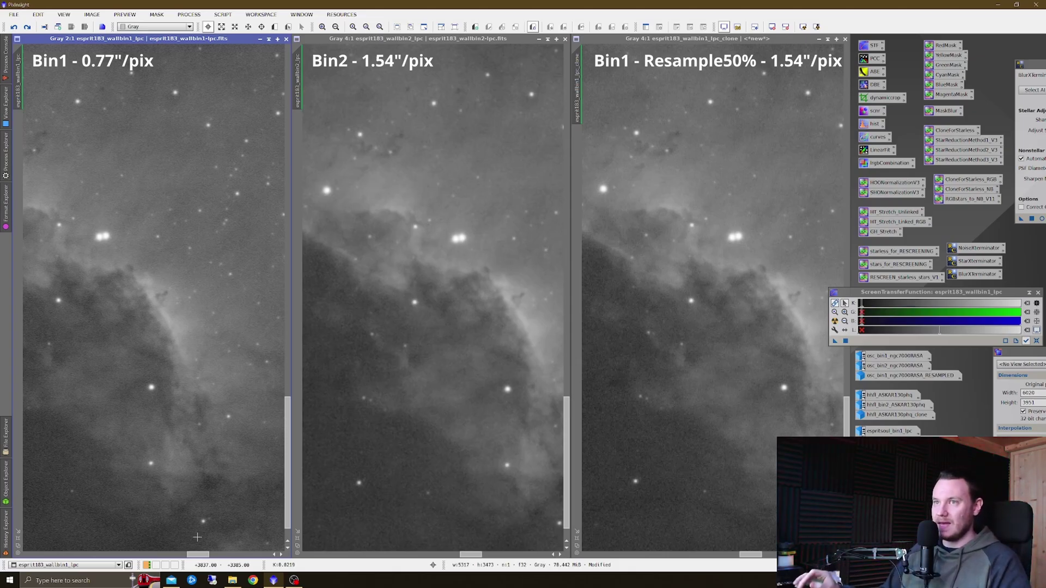
left_click_drag(232, 479, 217, 443)
left_click_drag(172, 159, 187, 543)
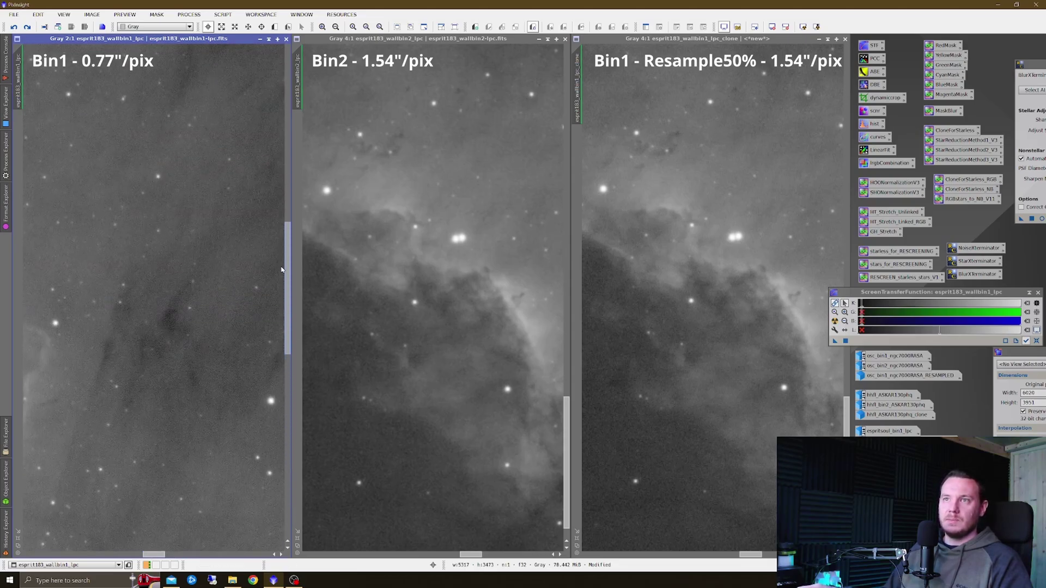
left_click_drag(79, 262, 226, 263)
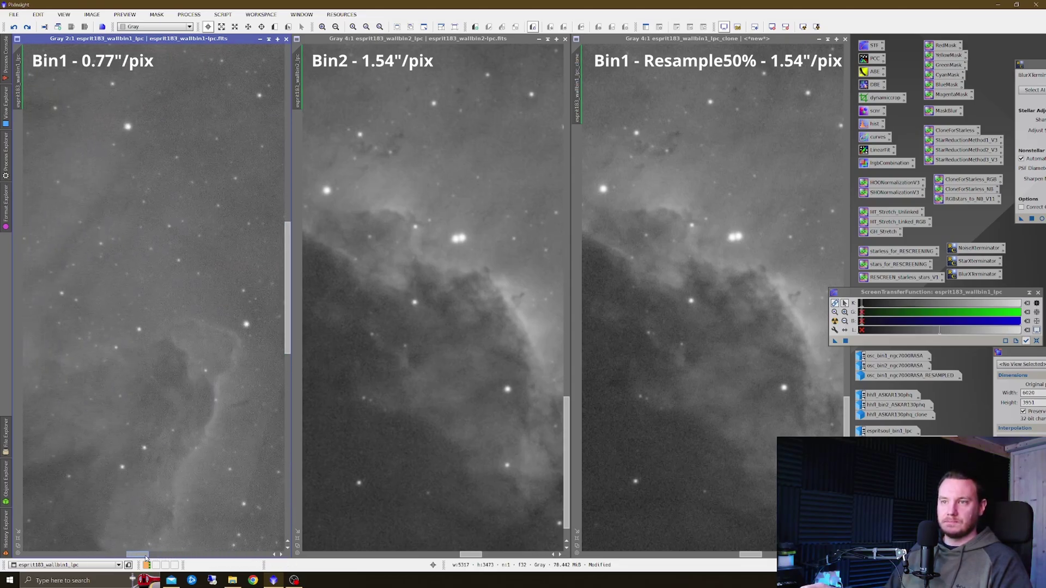
scroll(256, 283, "down", 3)
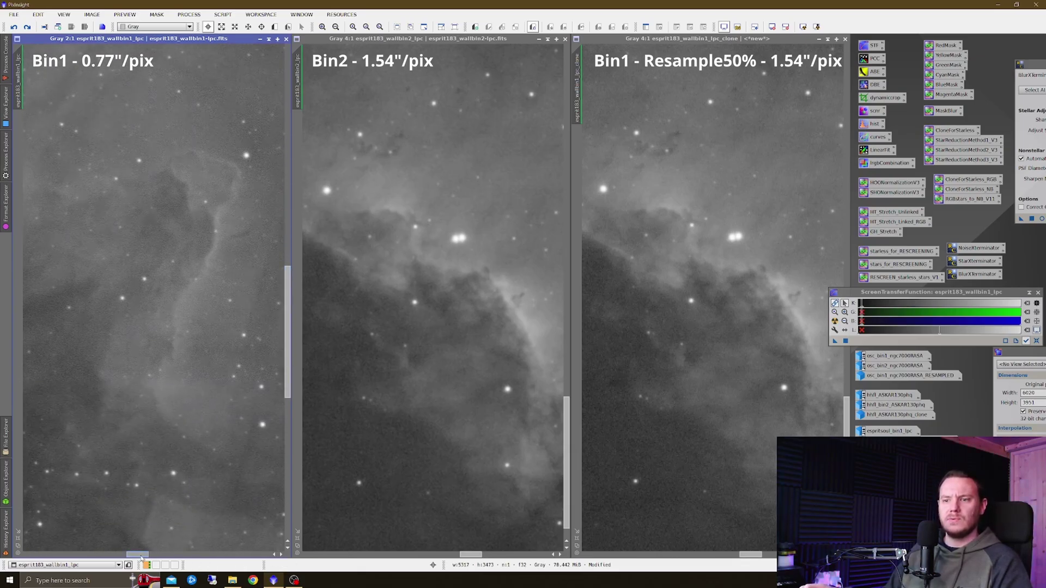
left_click_drag(141, 554, 111, 554)
left_click_drag(288, 312, 300, 109)
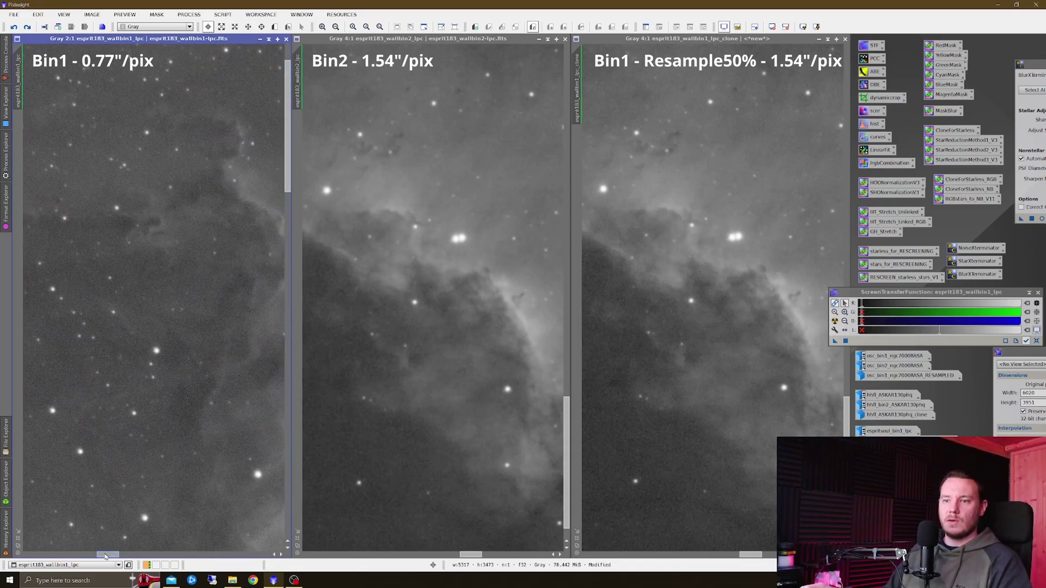
left_click_drag(108, 554, 123, 564)
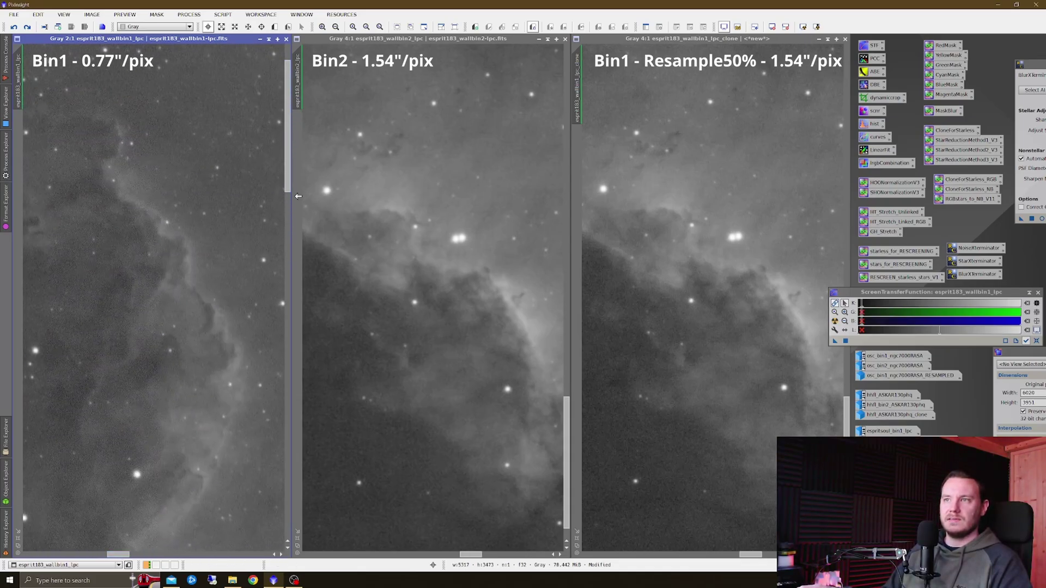
scroll(289, 152, "down", 1)
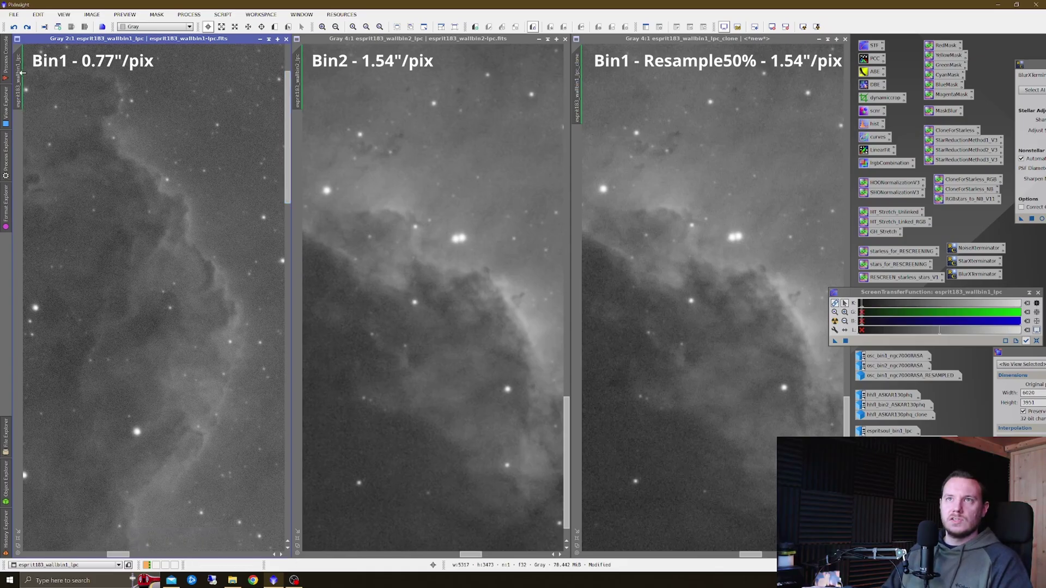
left_click_drag(22, 72, 579, 85)
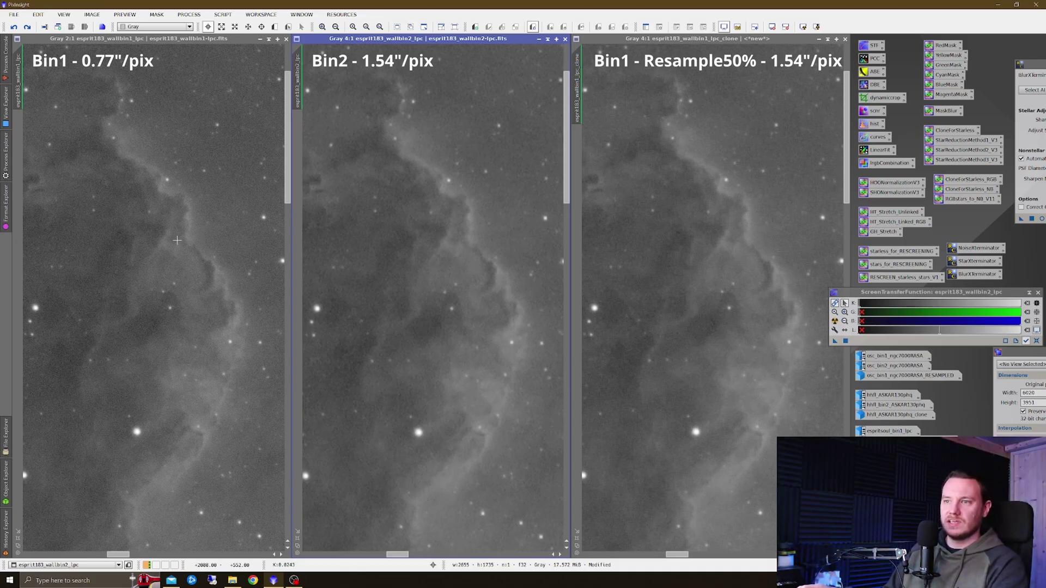
- Redo BlurXTerminator on the Cygnus Wall Bin1, Bin2 and resampled views
right_click(185, 225)
right_click(216, 237)
left_click(247, 262)
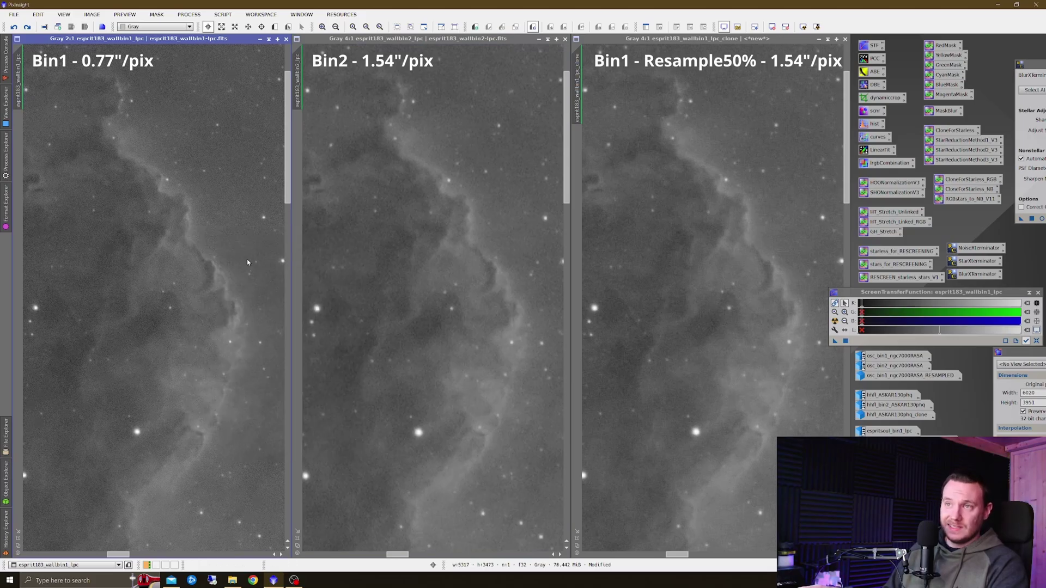
right_click(432, 254)
left_click(493, 299)
right_click(466, 266)
left_click(499, 293)
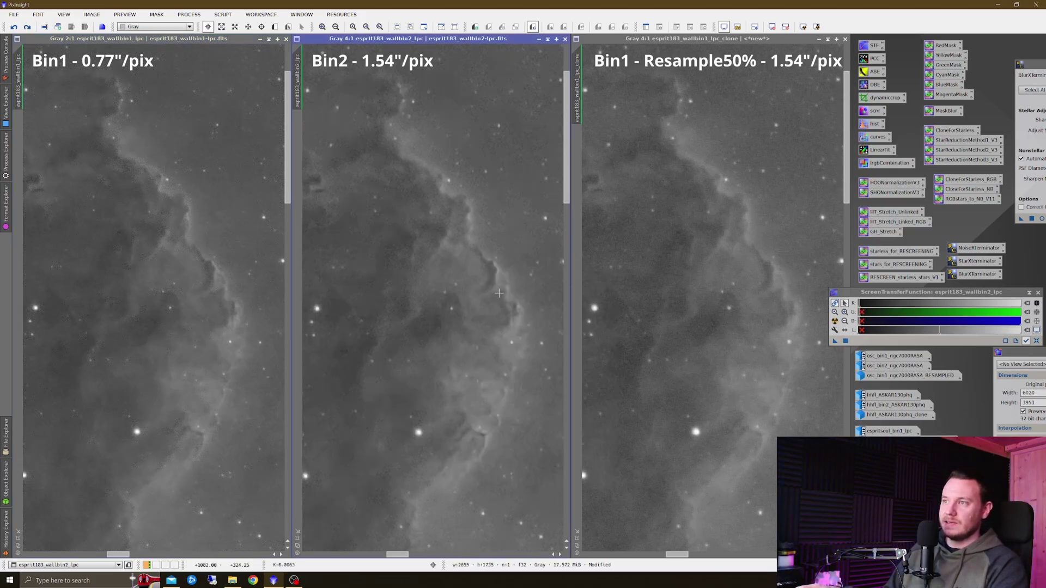
right_click(730, 246)
left_click(746, 273)
right_click(735, 254)
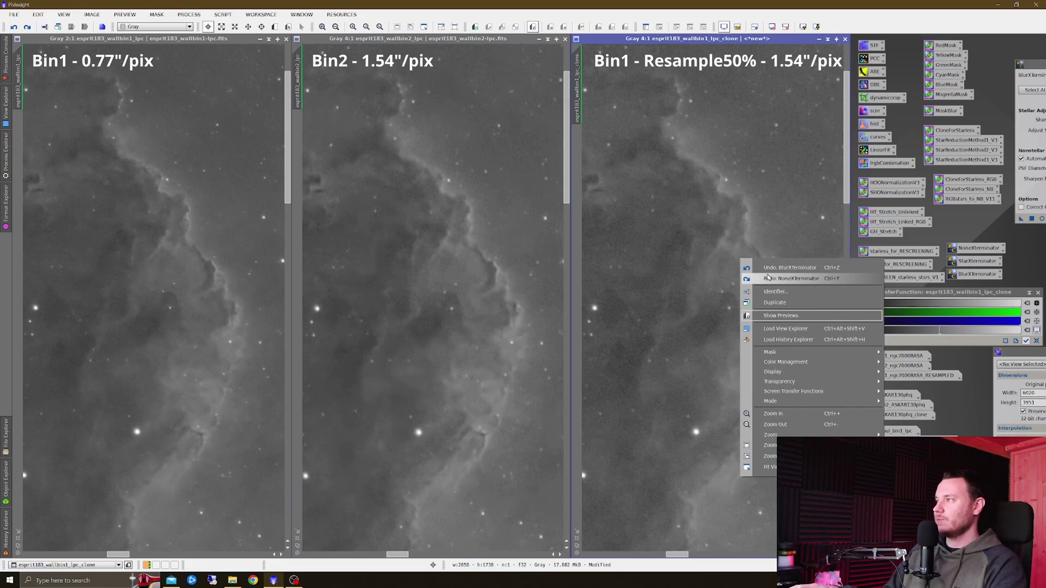
left_click(738, 272)
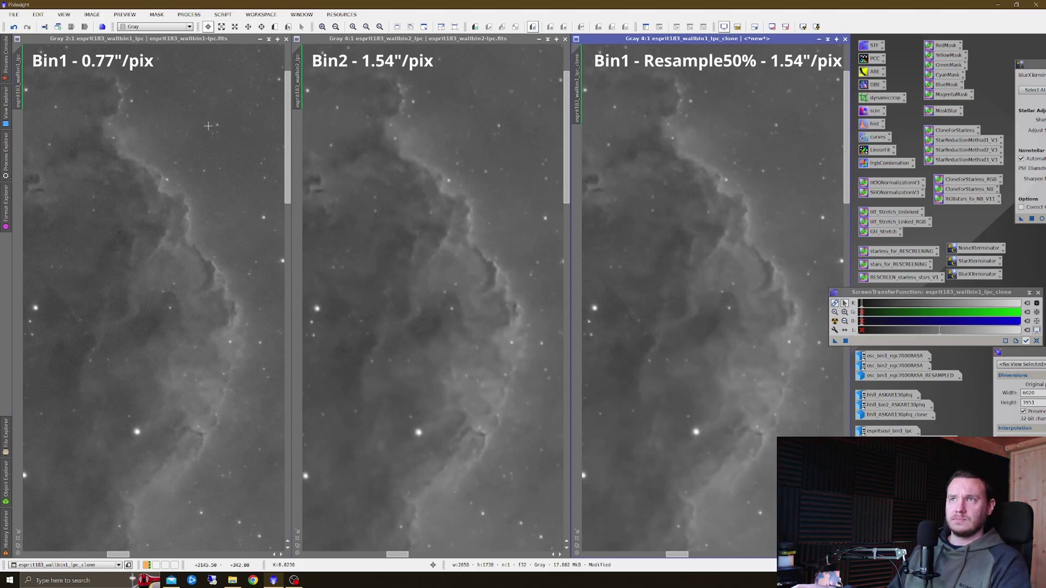
- Zoom Bin1 in on the nebula edge and give Bin2 the same magnified region
scroll(208, 126, "up", 3)
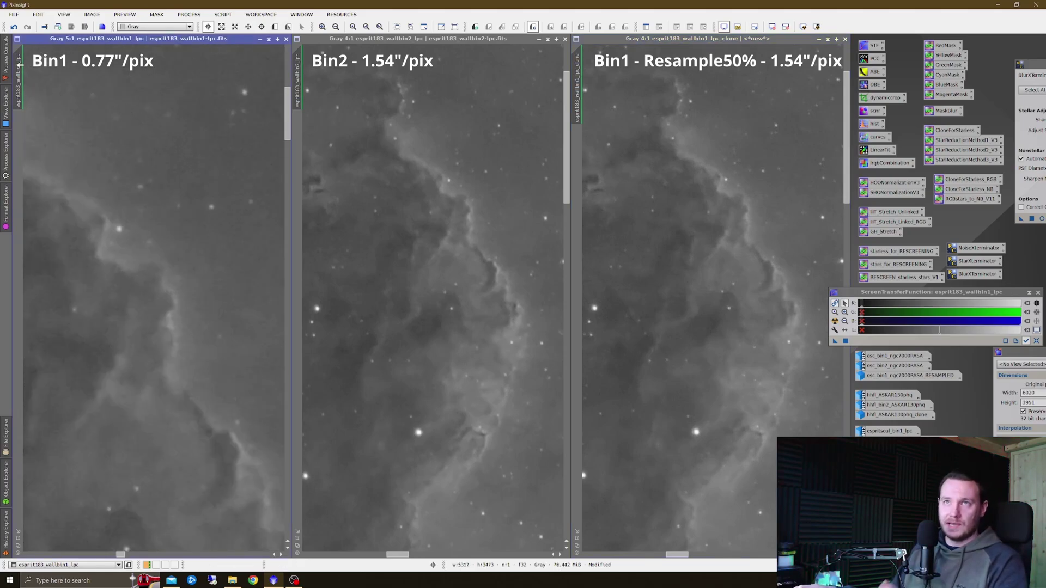
scroll(182, 140, "up", 2)
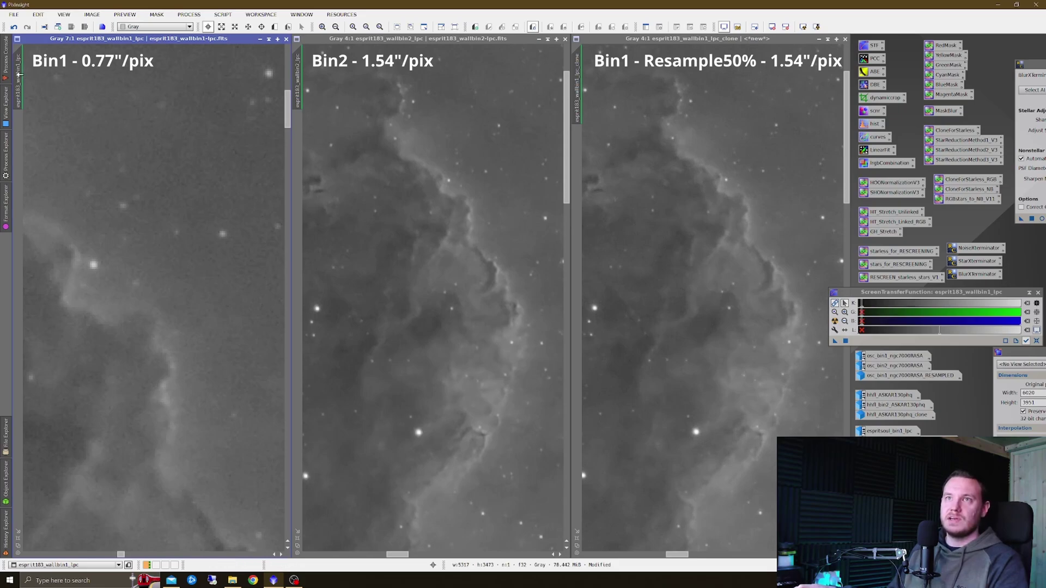
left_click_drag(19, 74, 578, 81)
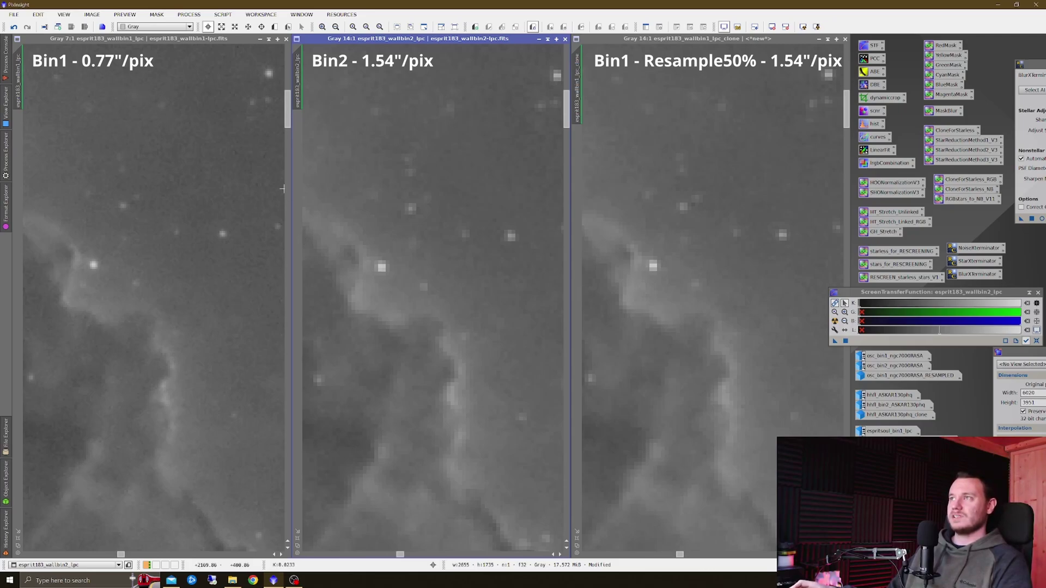
- Zoom the Bin1 view back out to 1:1 and nudge its position
scroll(159, 249, "down", 5)
scroll(374, 264, "down", 2)
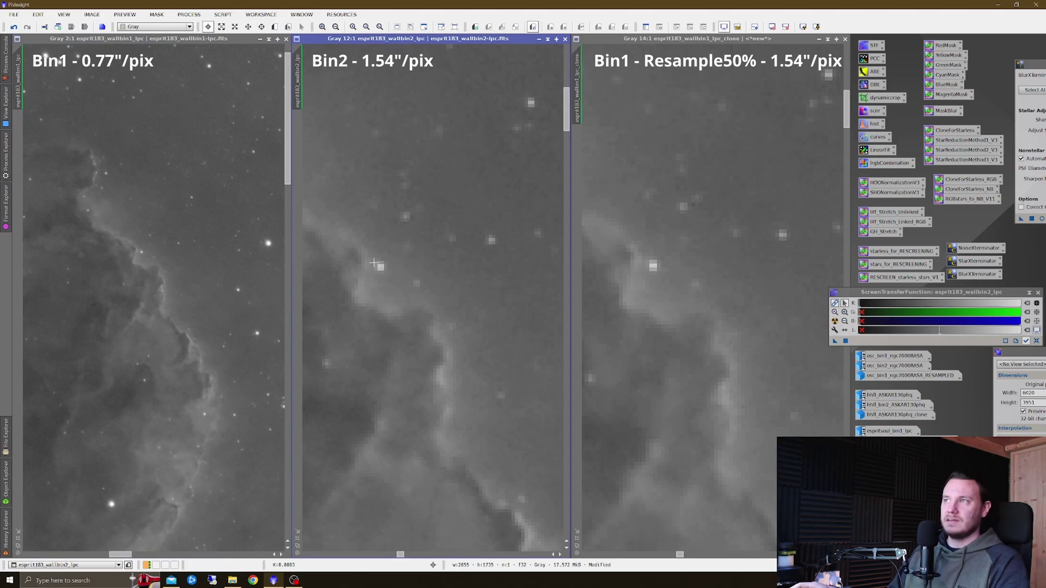
scroll(373, 264, "down", 5)
scroll(167, 219, "down", 2)
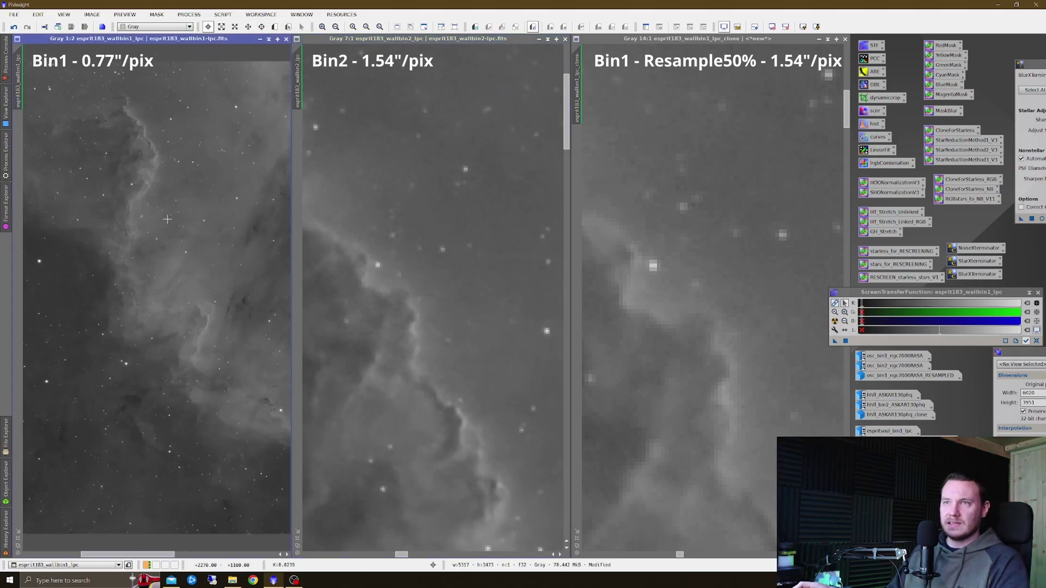
scroll(164, 221, "up", 2)
scroll(145, 233, "down", 1)
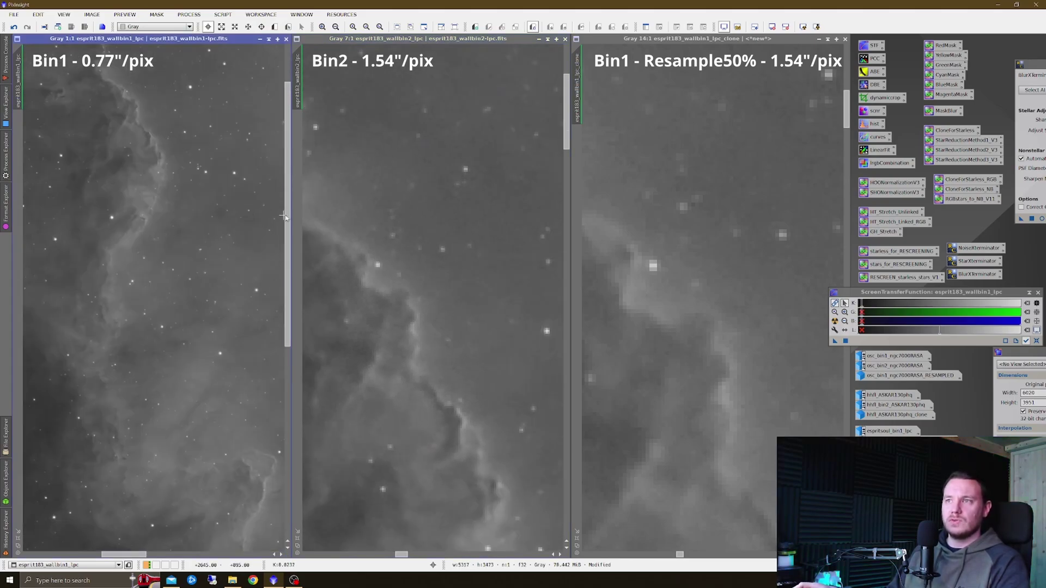
left_click_drag(287, 209, 286, 196)
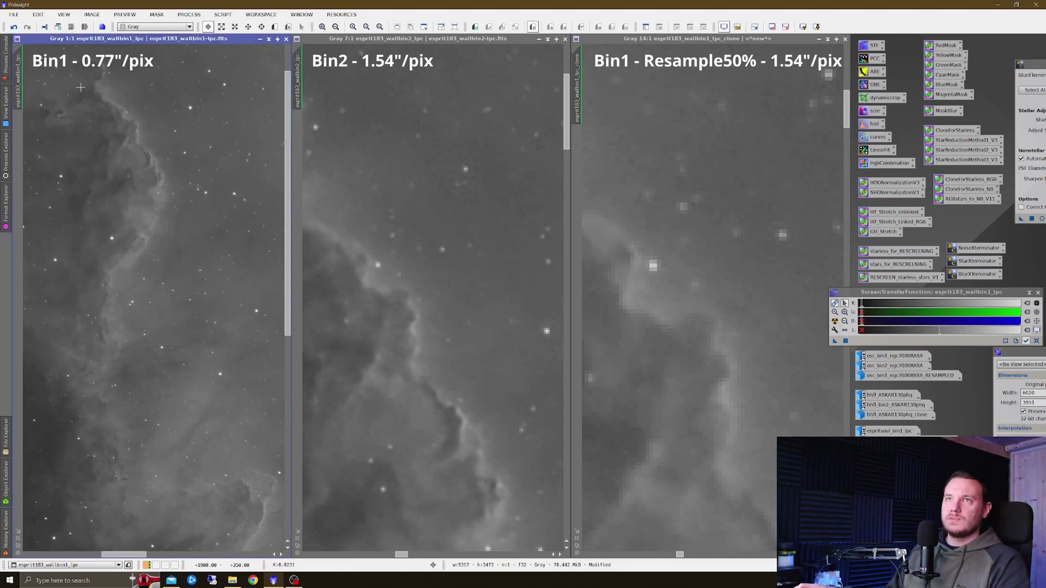
- Reframe Bin1 on the pillar-shaped ridge and sync Bin2 and the resampled view to it
left_click_drag(20, 76, 577, 88)
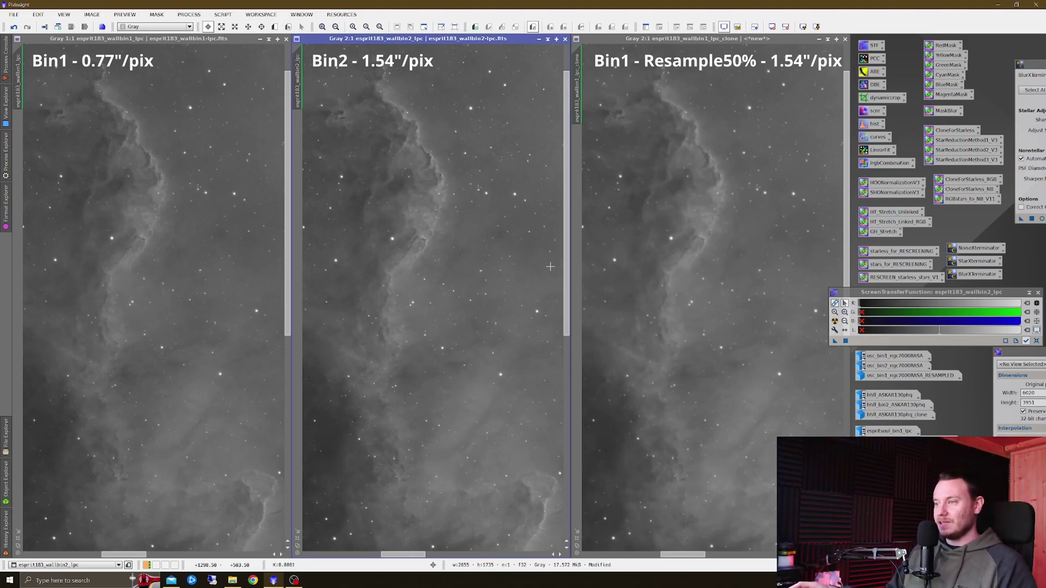
left_click_drag(292, 240, 292, 339)
scroll(197, 324, "up", 2)
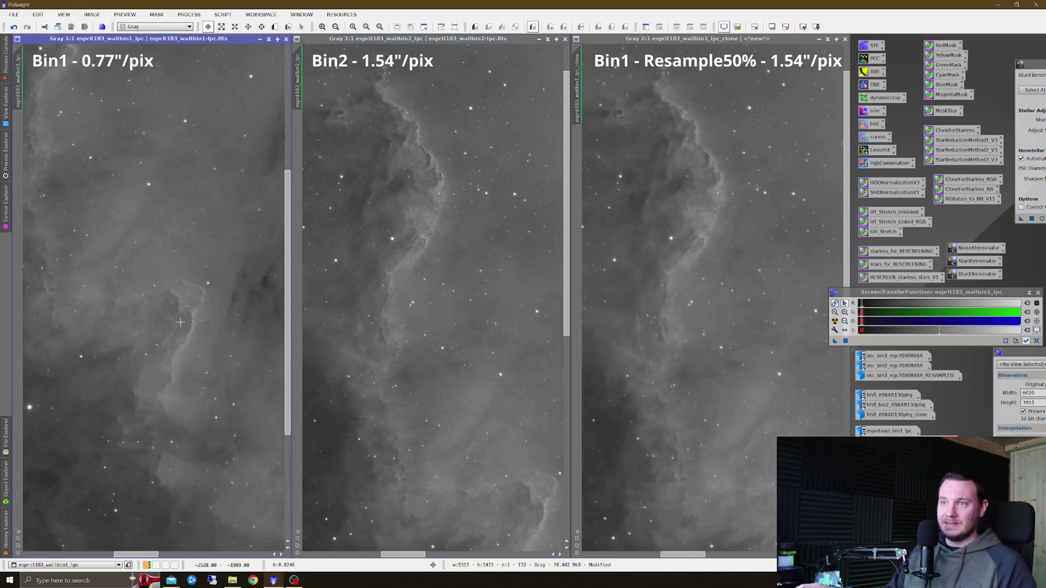
scroll(110, 256, "down", 1)
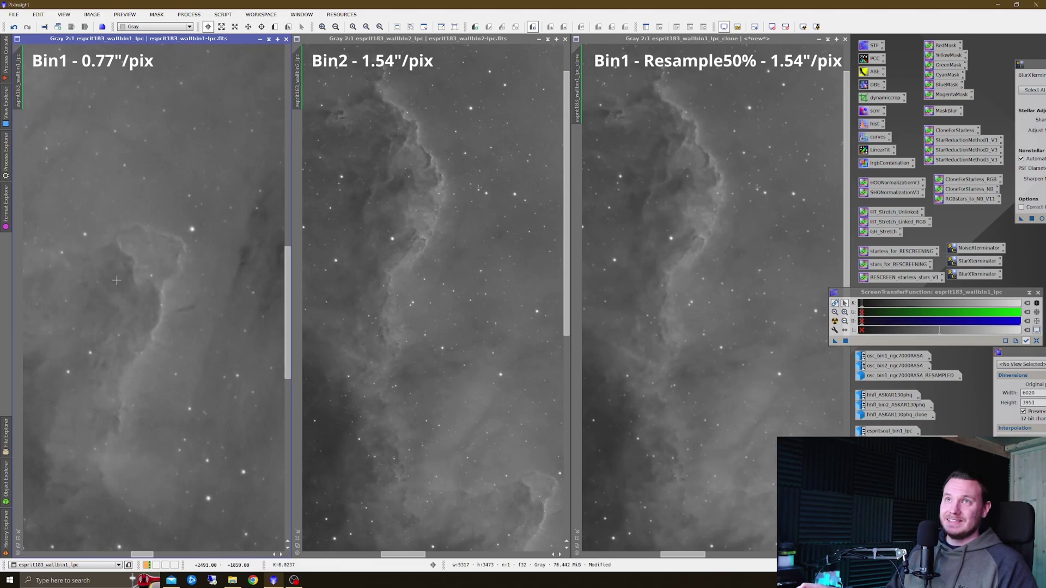
left_click_drag(20, 80, 297, 76)
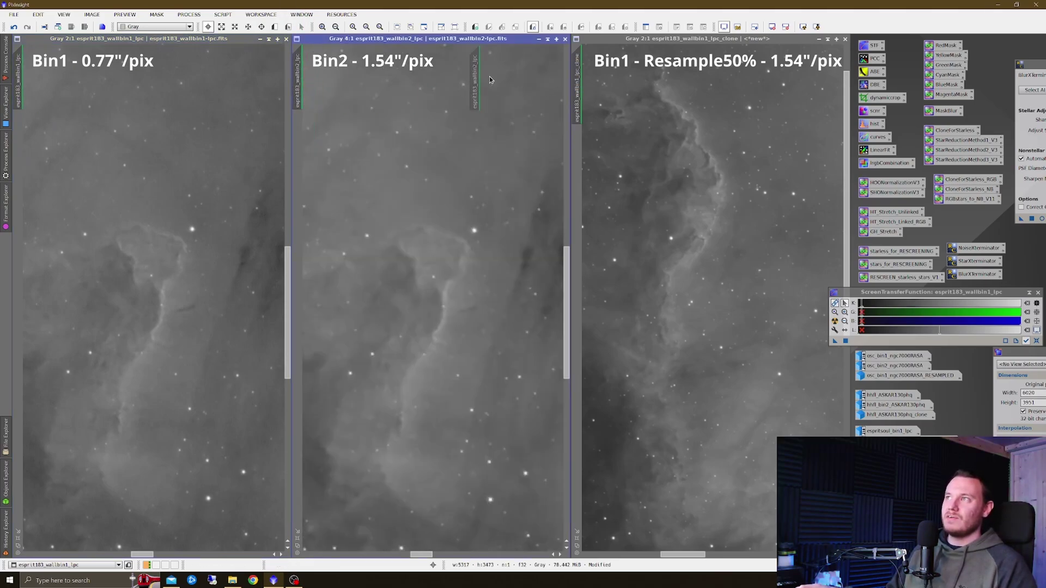
left_click_drag(489, 80, 577, 87)
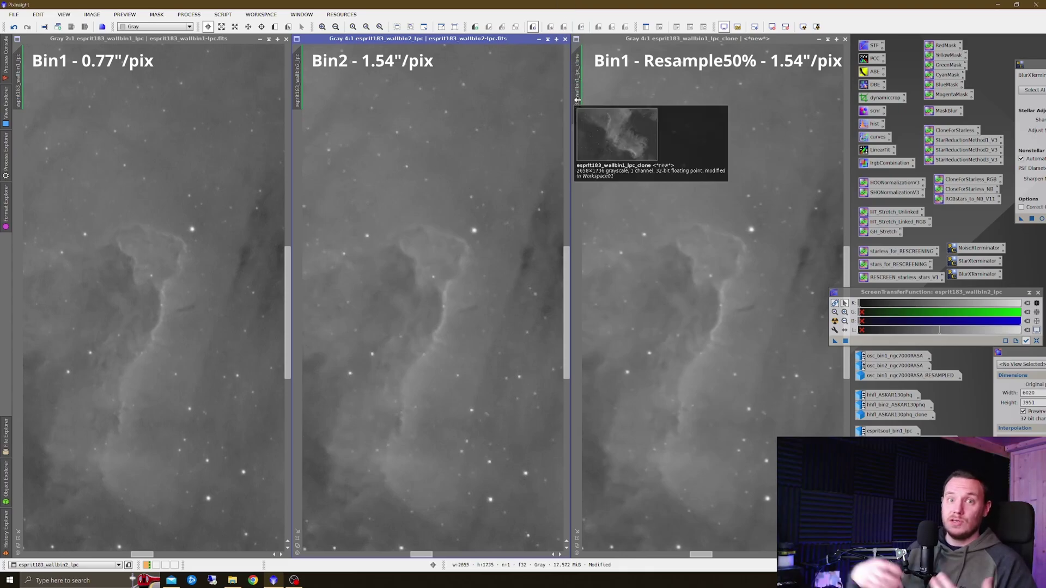
left_click(688, 41)
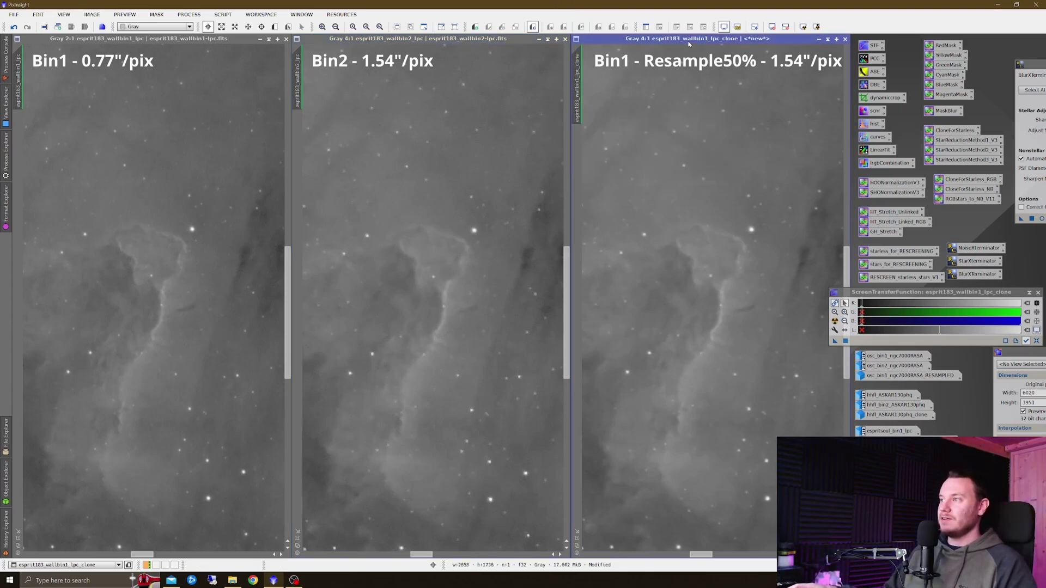